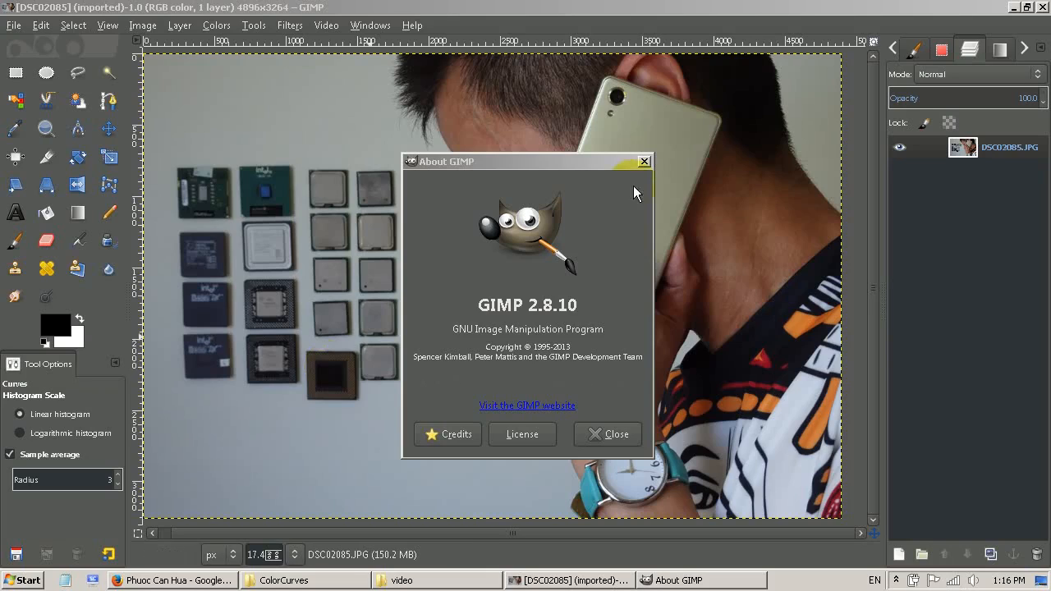
- Close the About GIMP window and duplicate the DSC02085.JPG layer
click(647, 163)
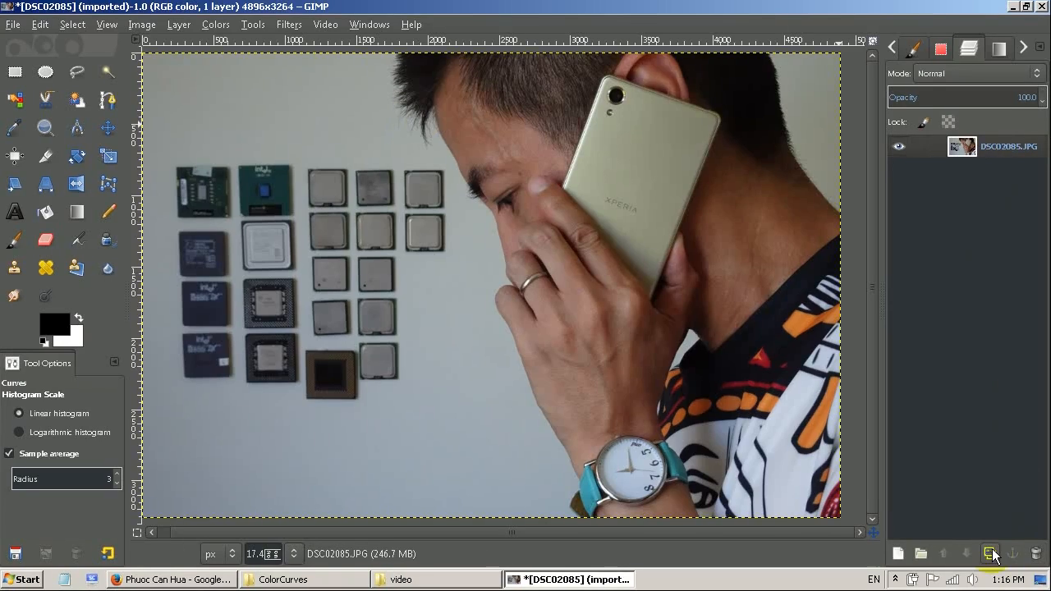
click(991, 553)
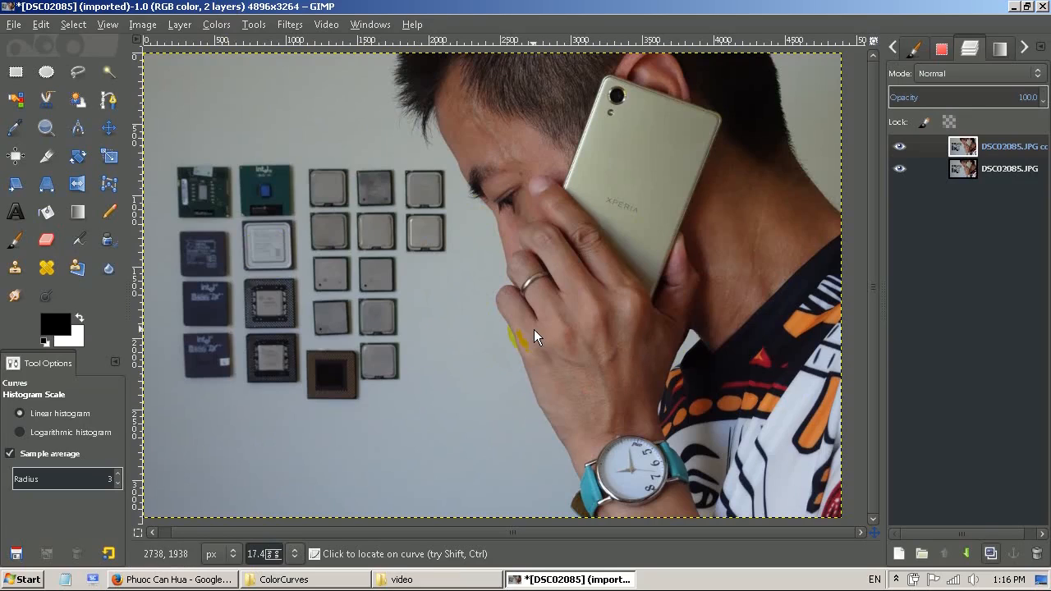
click(226, 33)
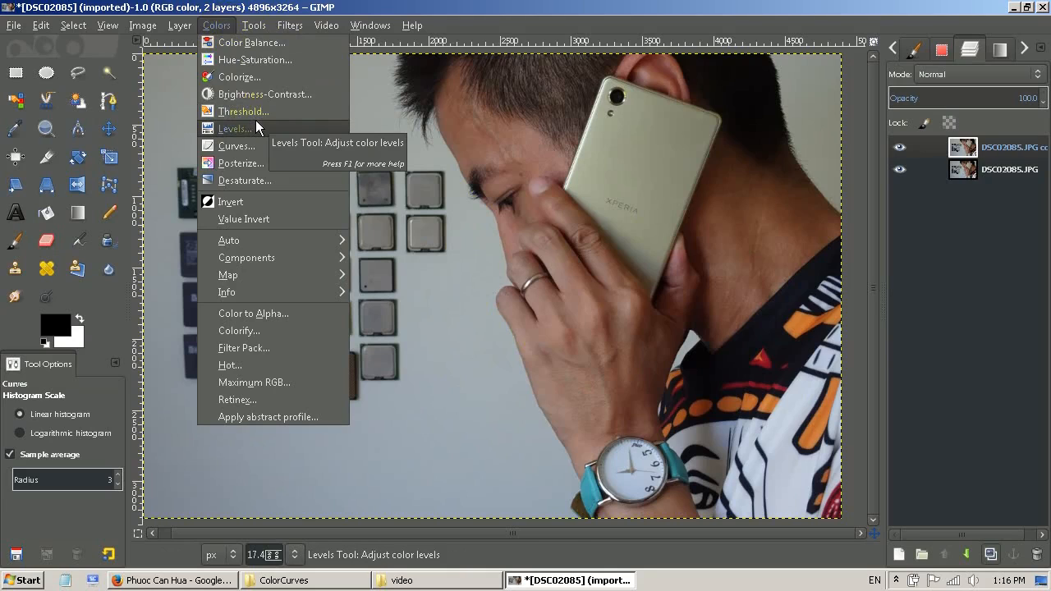
click(300, 94)
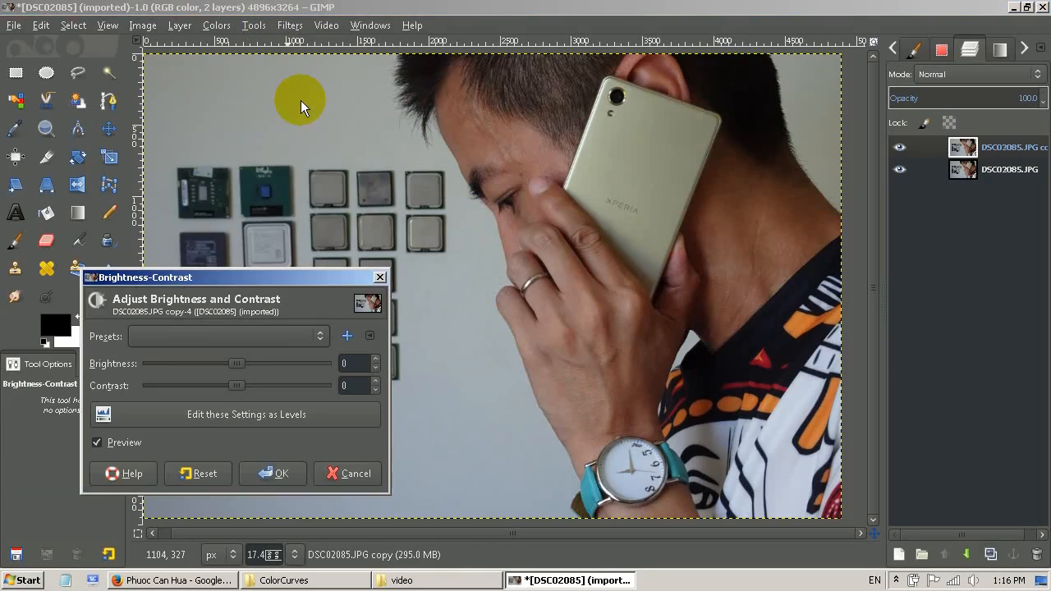
drag(242, 359, 260, 385)
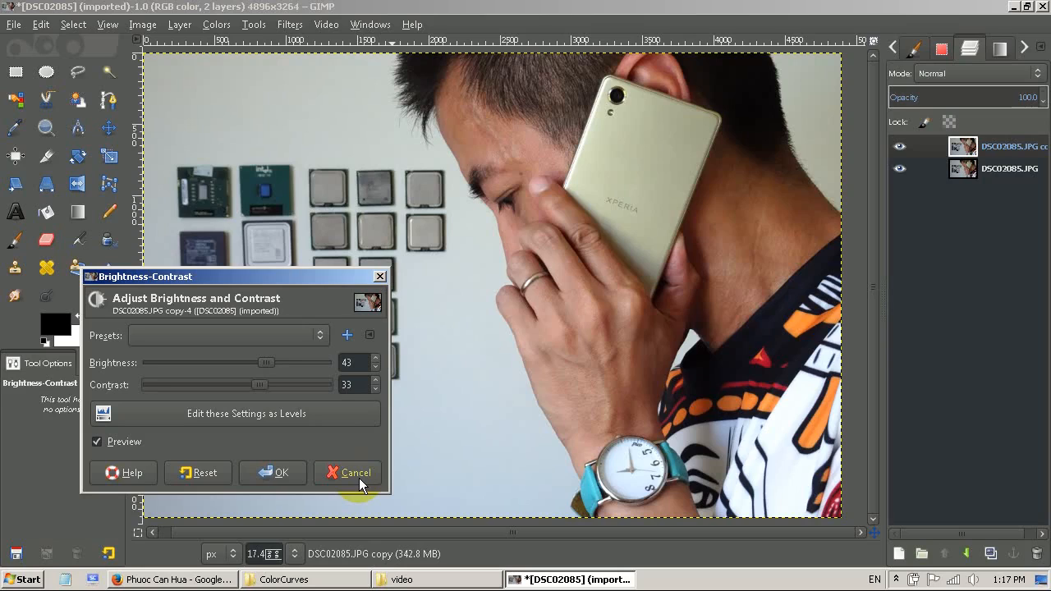
click(362, 480)
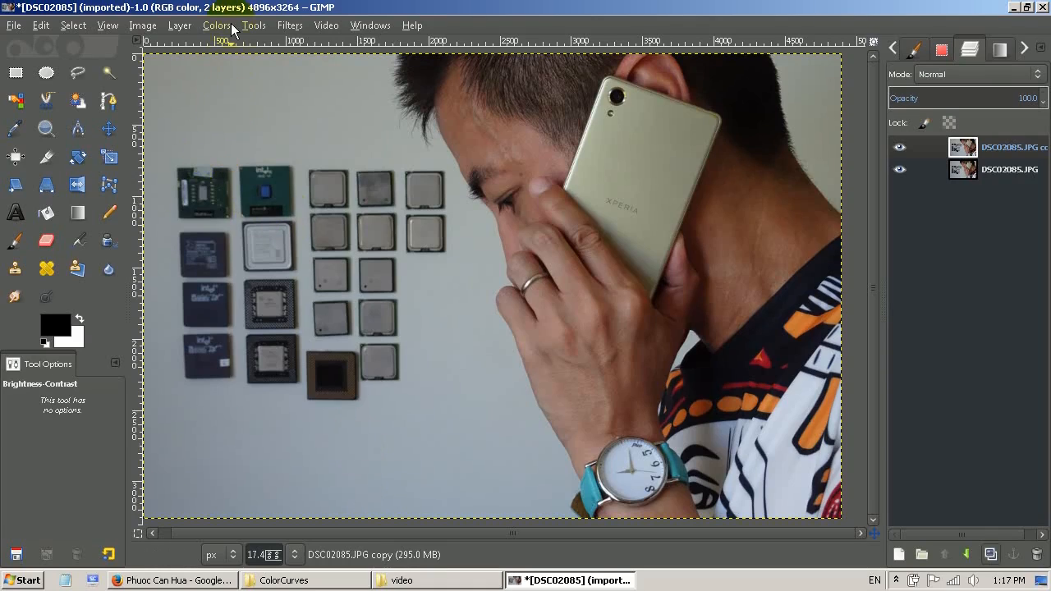
- Open the Curves adjustment for the DSC02085.JPG copy layer
click(218, 26)
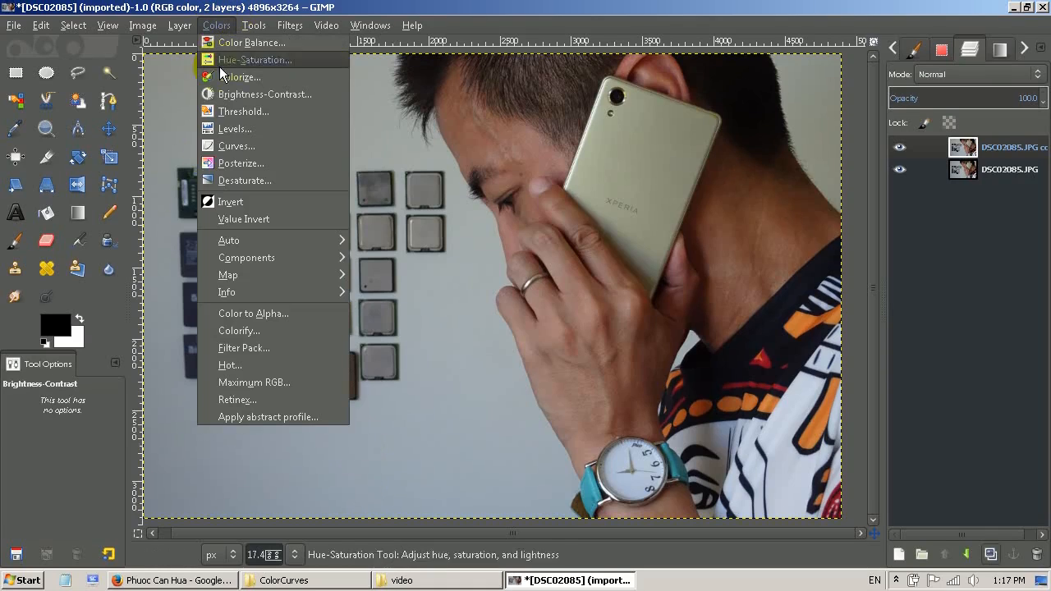
click(220, 144)
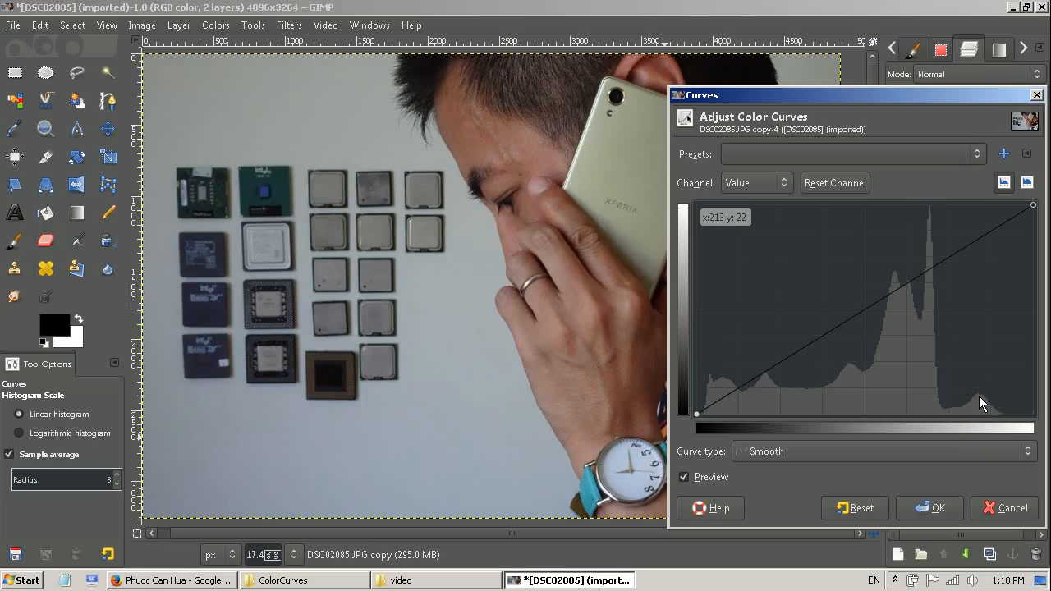
click(978, 420)
click(980, 425)
drag(697, 414, 658, 307)
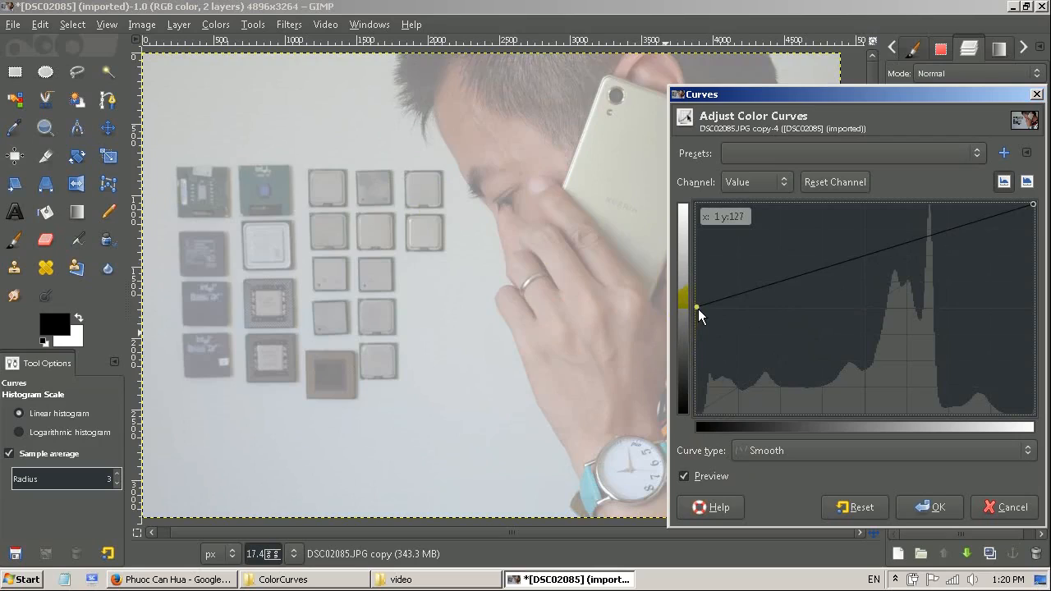
drag(697, 308, 696, 413)
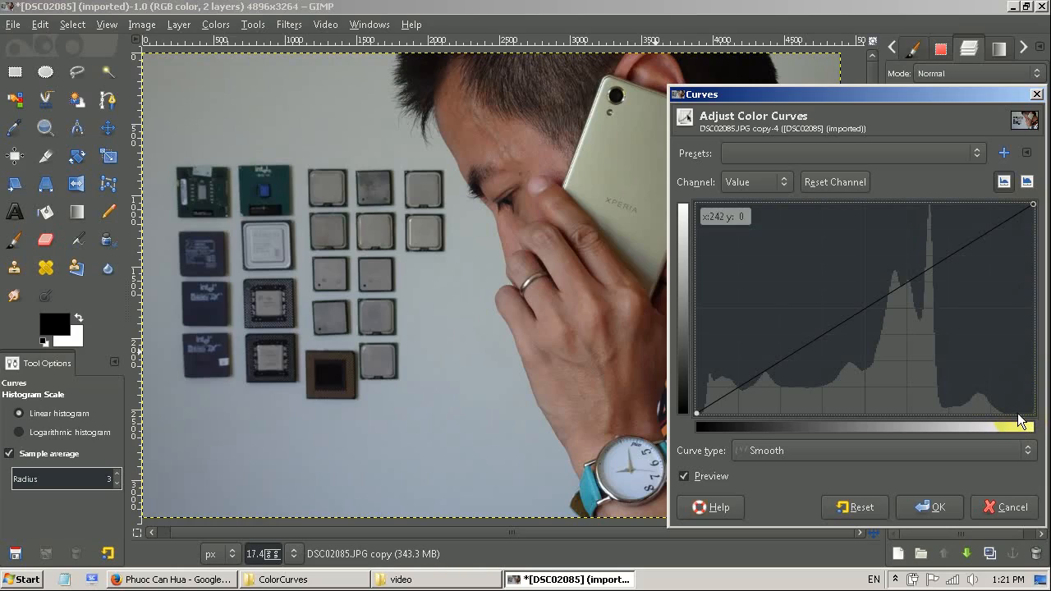
click(1032, 205)
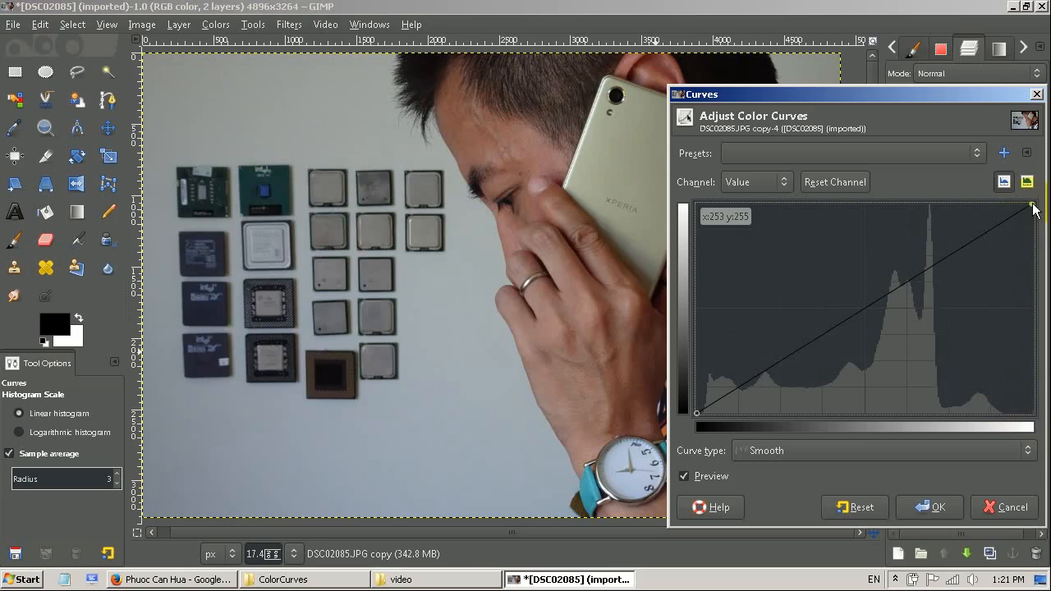
drag(1032, 205, 1006, 202)
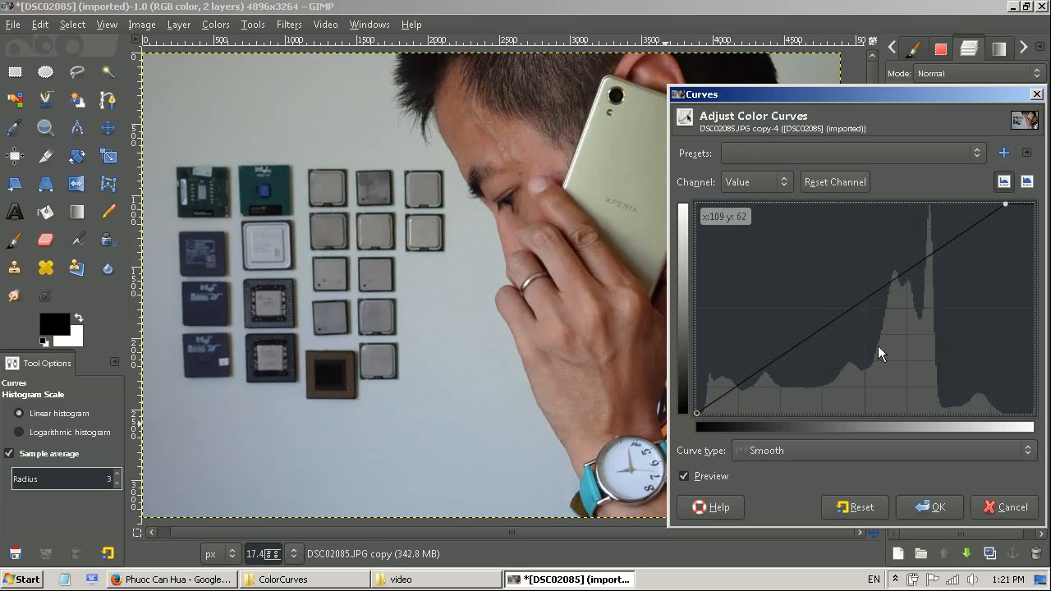
drag(1013, 196, 1047, 197)
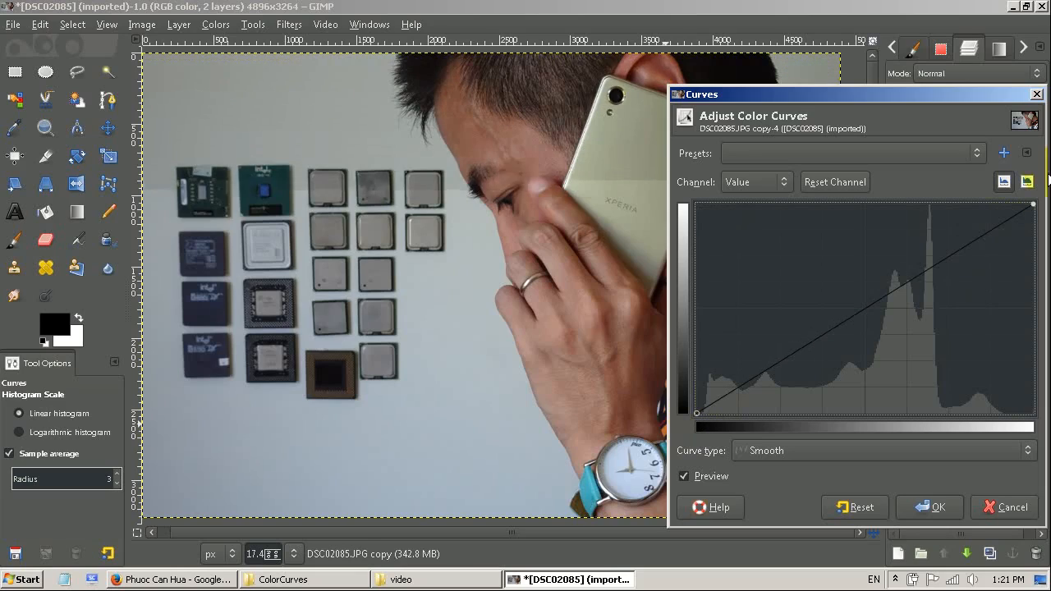
- In the Red channel, move the curve's white point inward along the upper edge to the bright end of the histogram
click(783, 180)
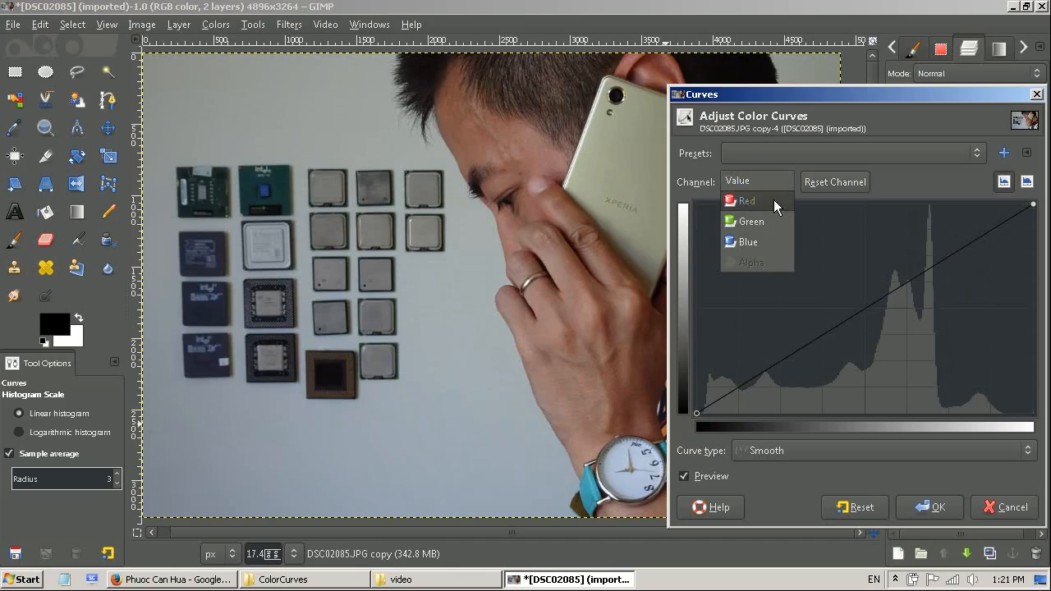
click(771, 202)
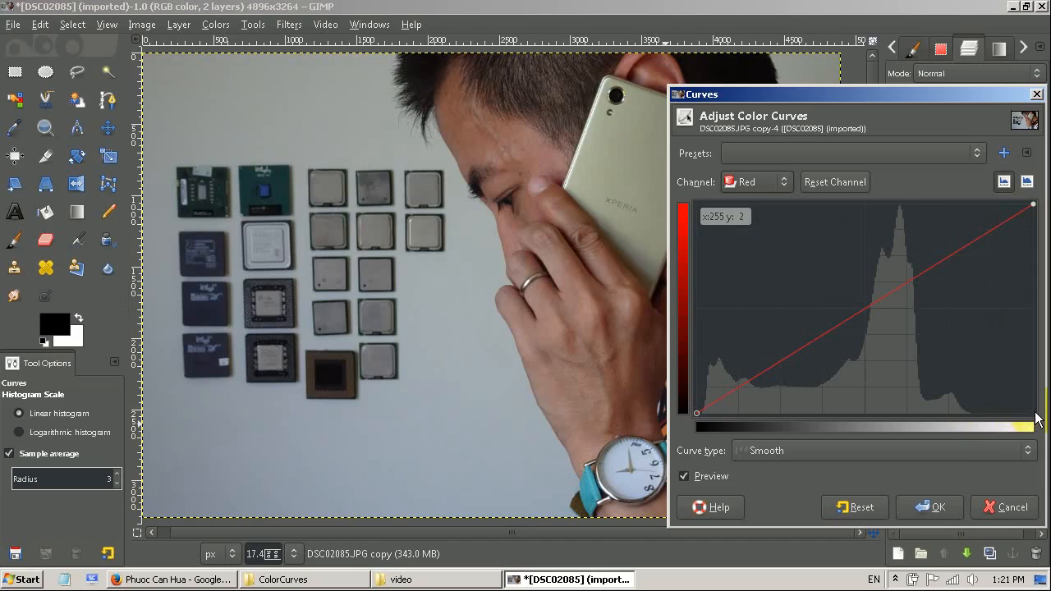
drag(1034, 209, 974, 178)
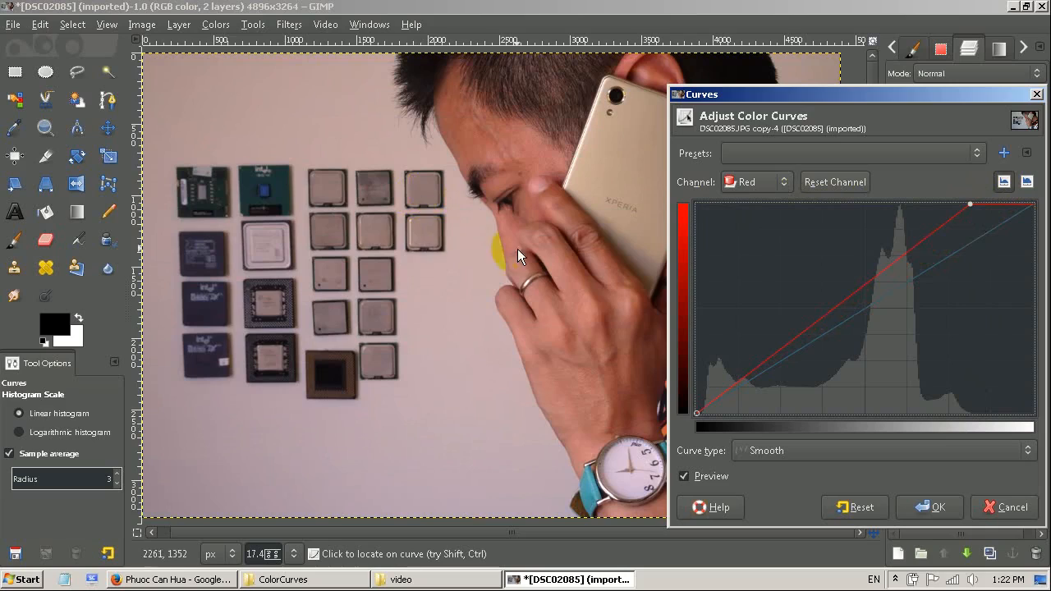
- In the Green channel, move the curve's white point inward along the upper edge to about x 218, y 255
click(787, 182)
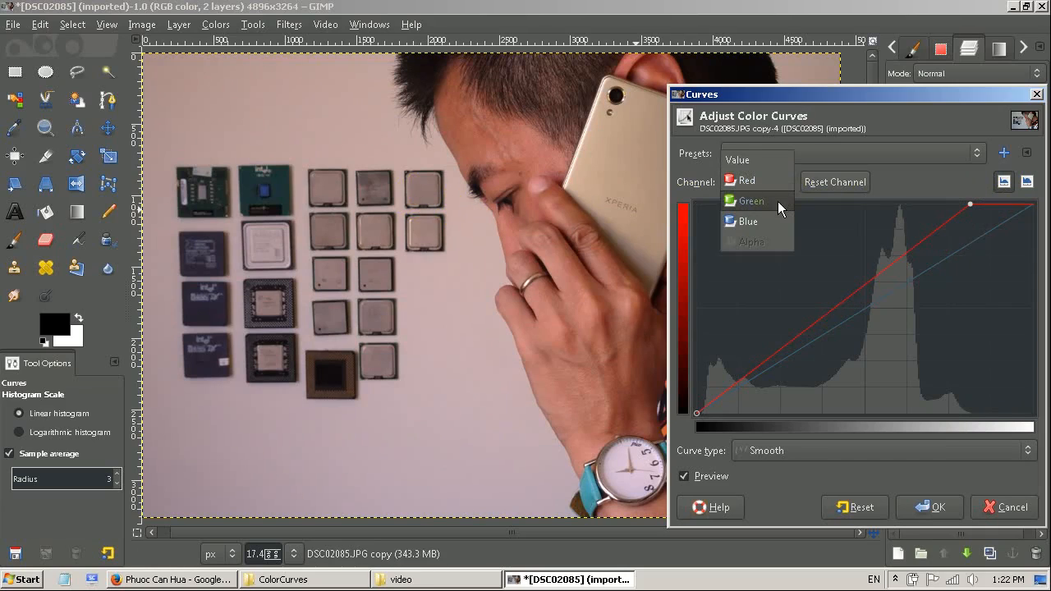
click(777, 201)
drag(1031, 203, 987, 176)
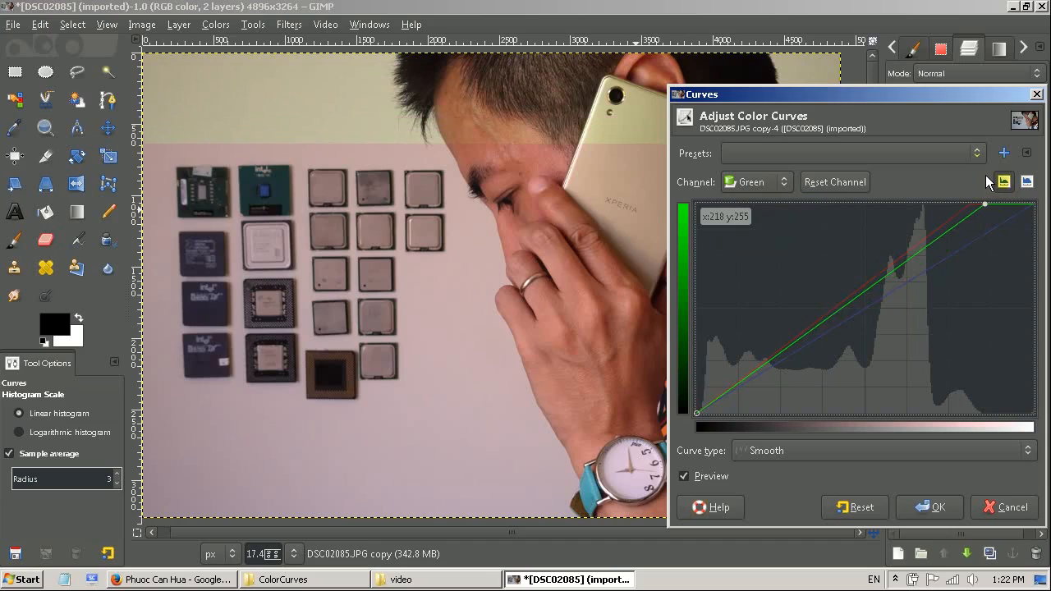
- Move the Blue channel's white point inward to the bright end of its histogram and apply the curves adjustment
click(782, 184)
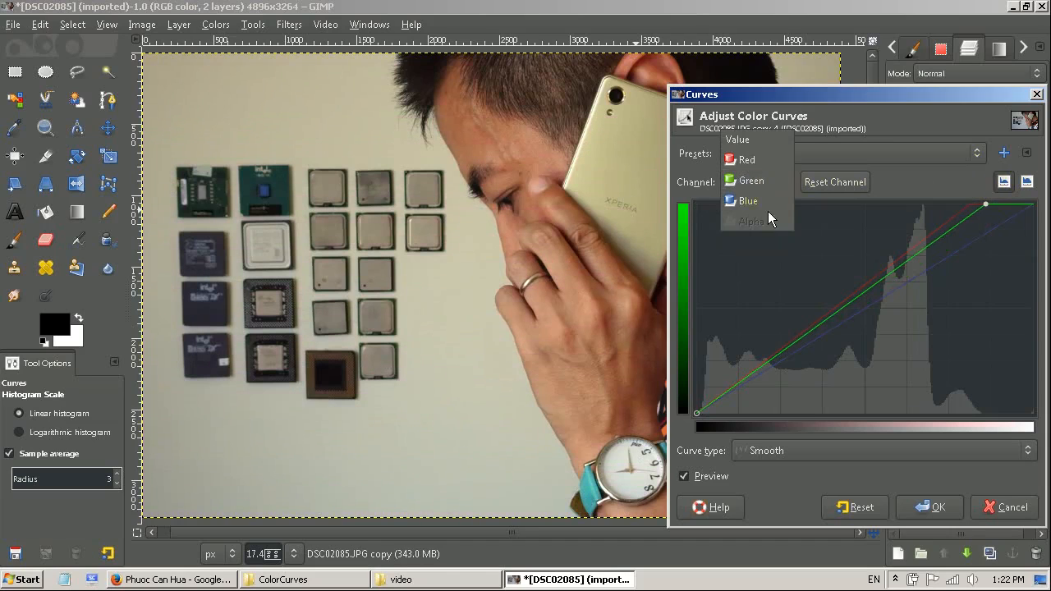
click(767, 205)
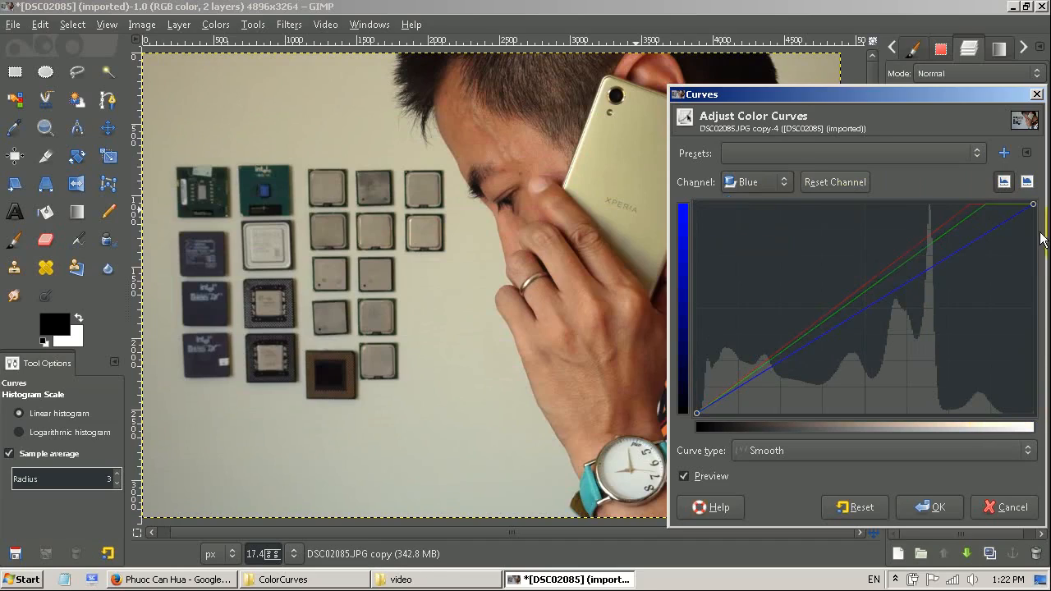
drag(1039, 207, 1007, 184)
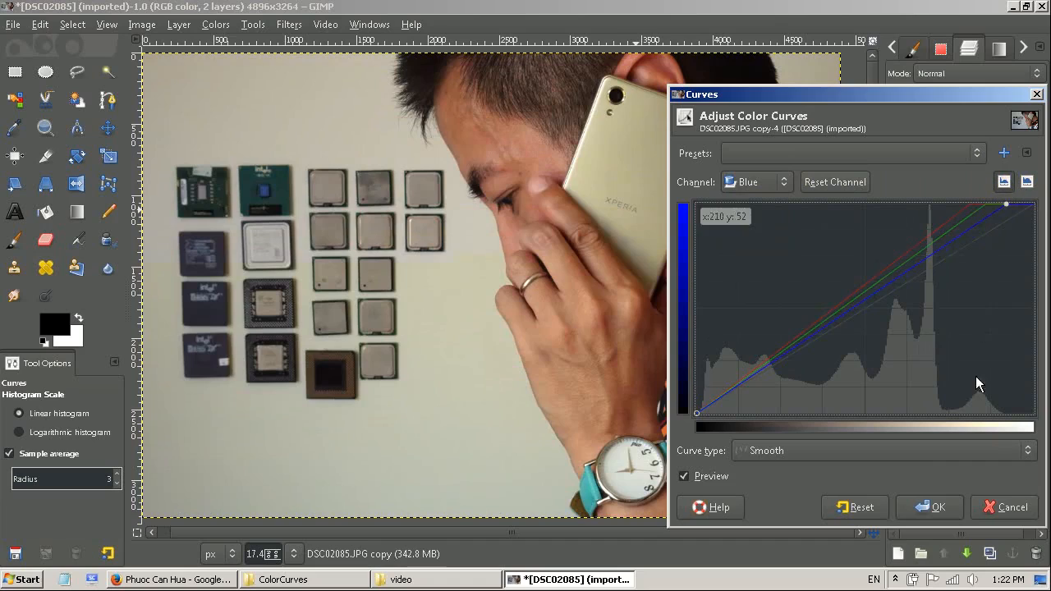
click(937, 509)
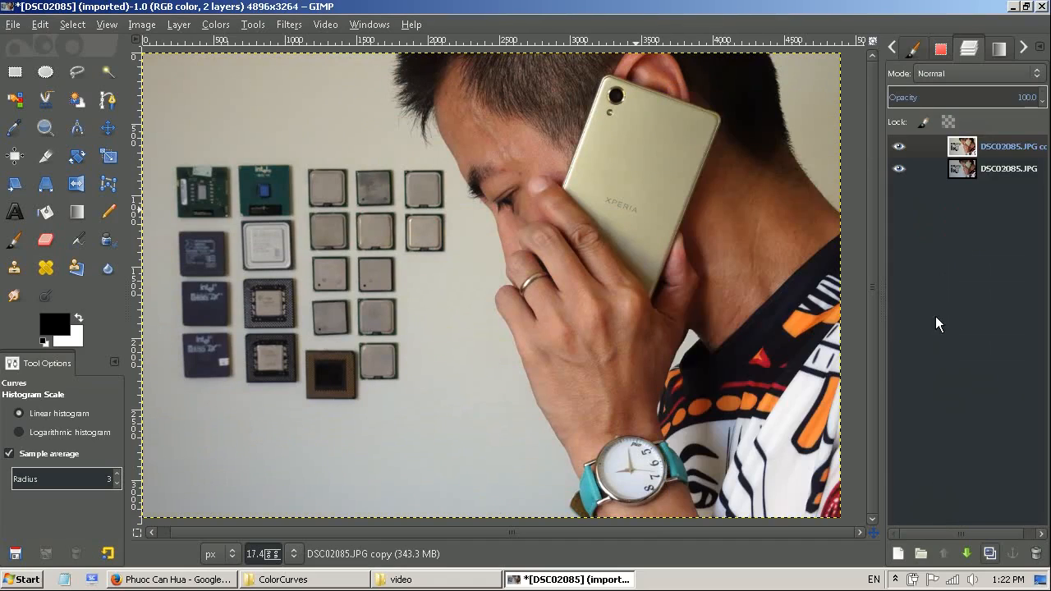
- Hide and show the DSC02085.JPG copy layer to compare the photo before and after the correction
click(899, 147)
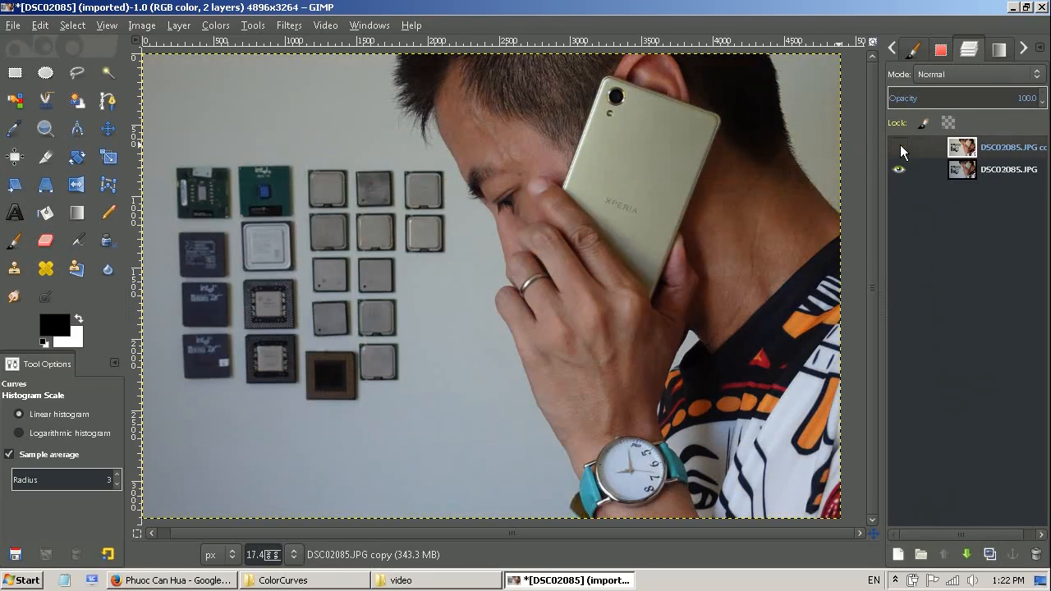
click(900, 146)
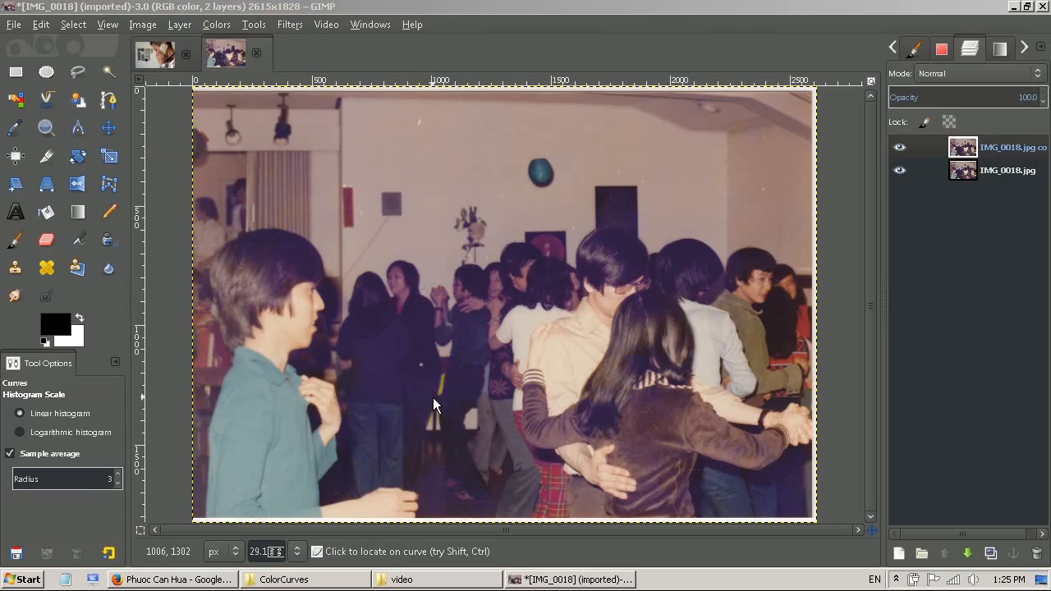
- Open Curves for the IMG_0018.jpg copy layer and move the Red channel's black point inward to the dark end of the histogram
click(229, 26)
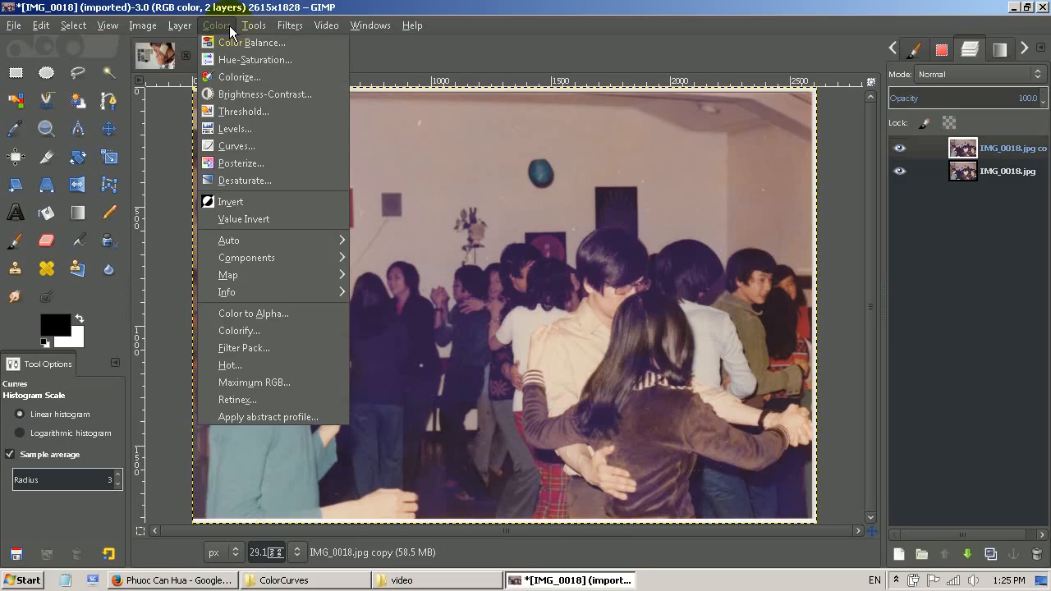
click(247, 150)
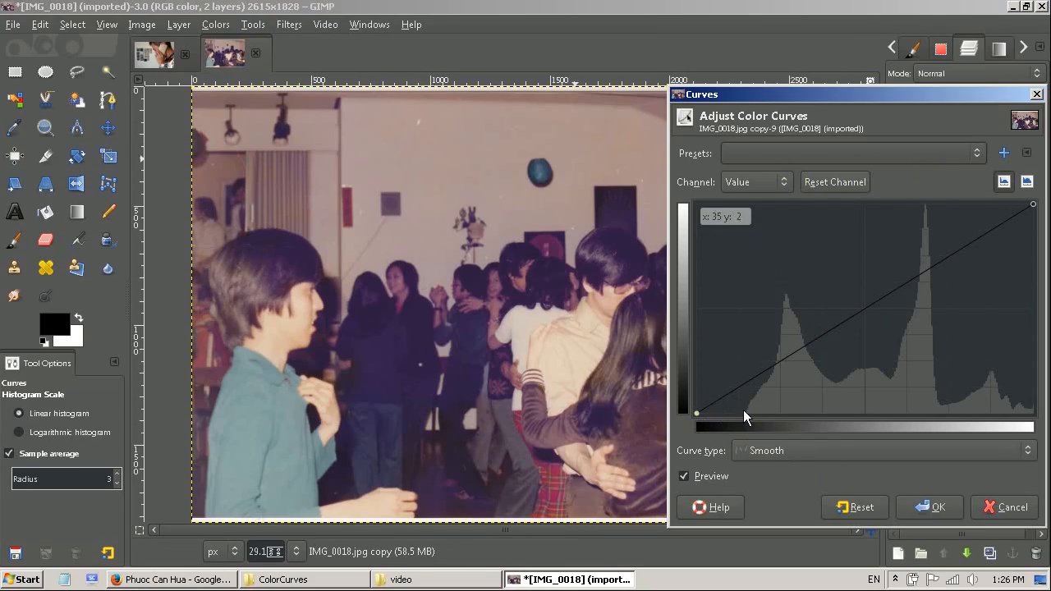
click(789, 181)
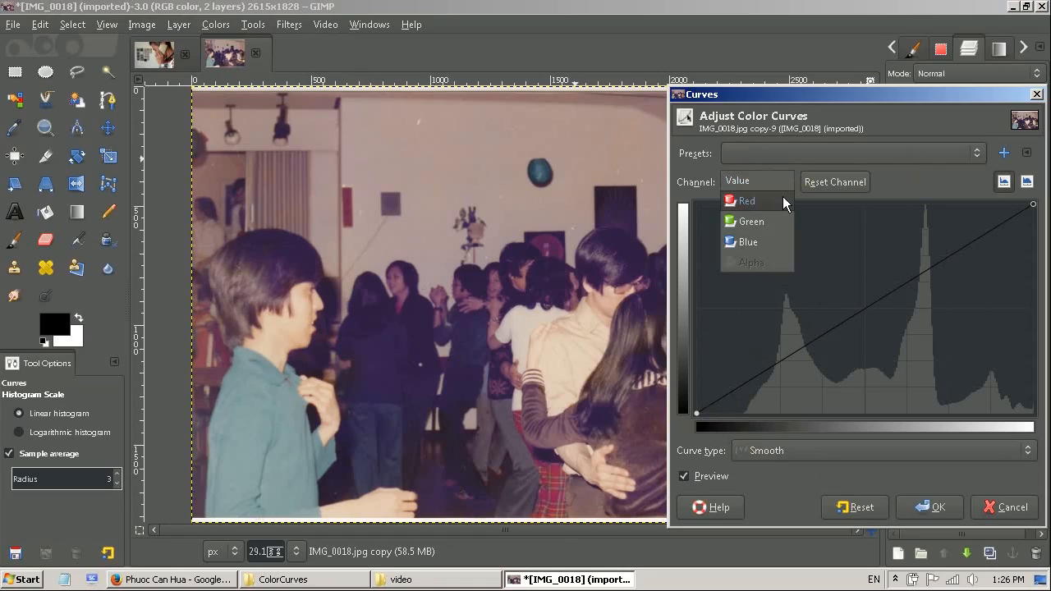
click(392, 203)
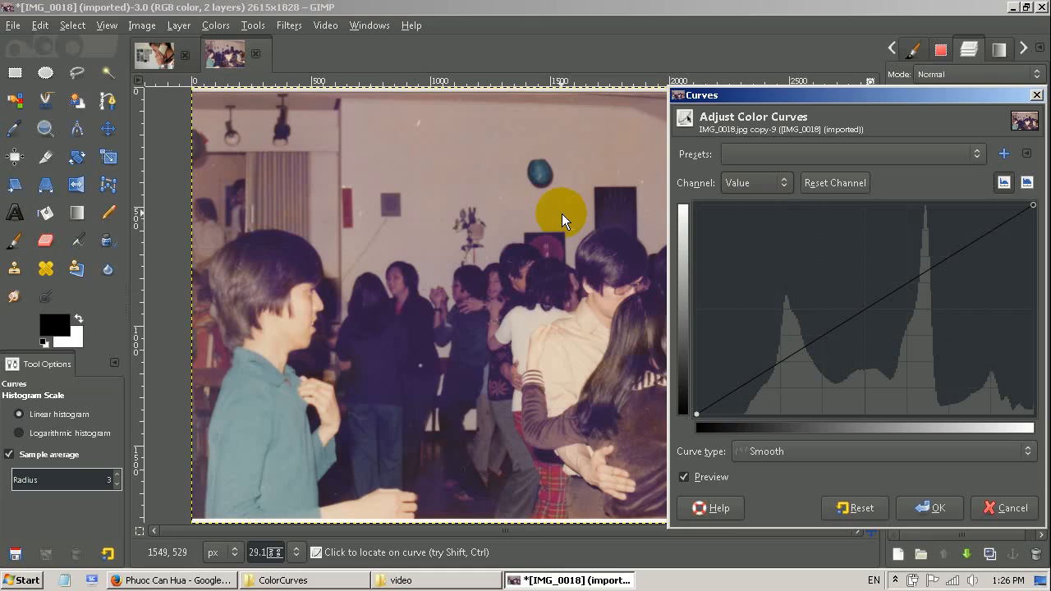
click(791, 178)
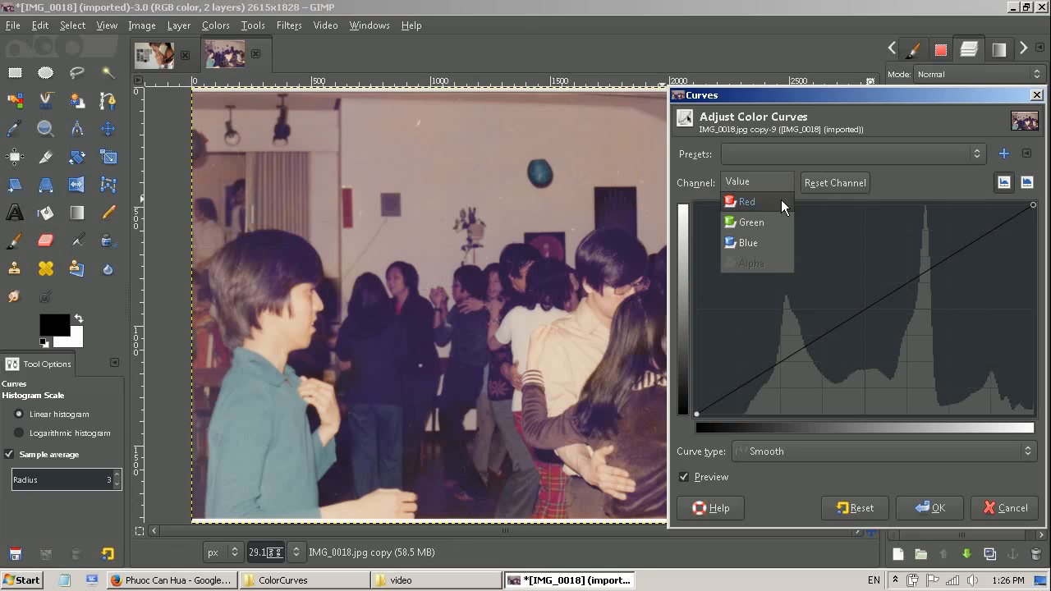
click(781, 201)
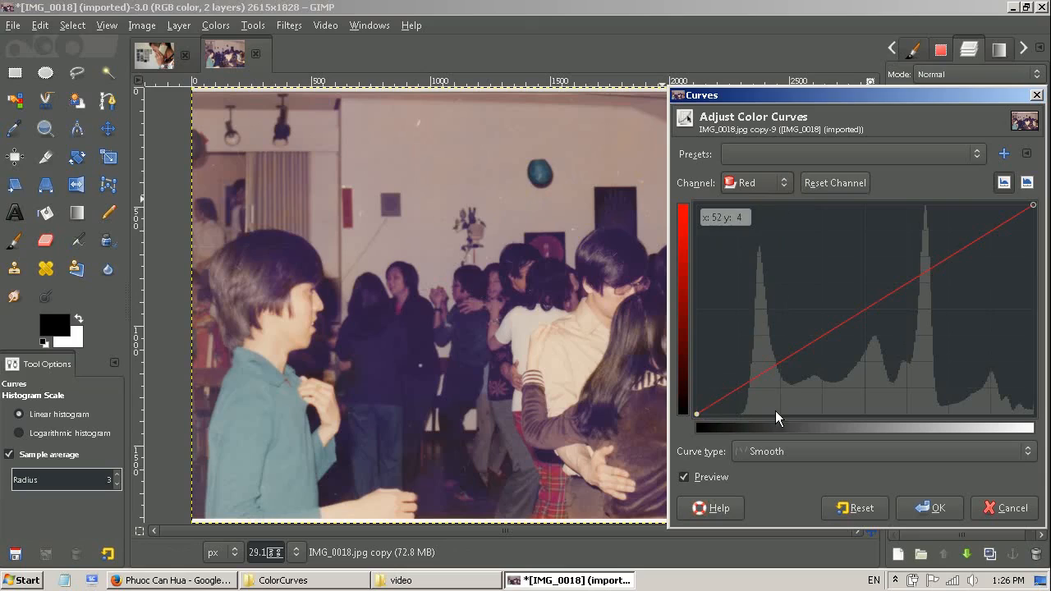
click(696, 413)
drag(696, 413, 740, 444)
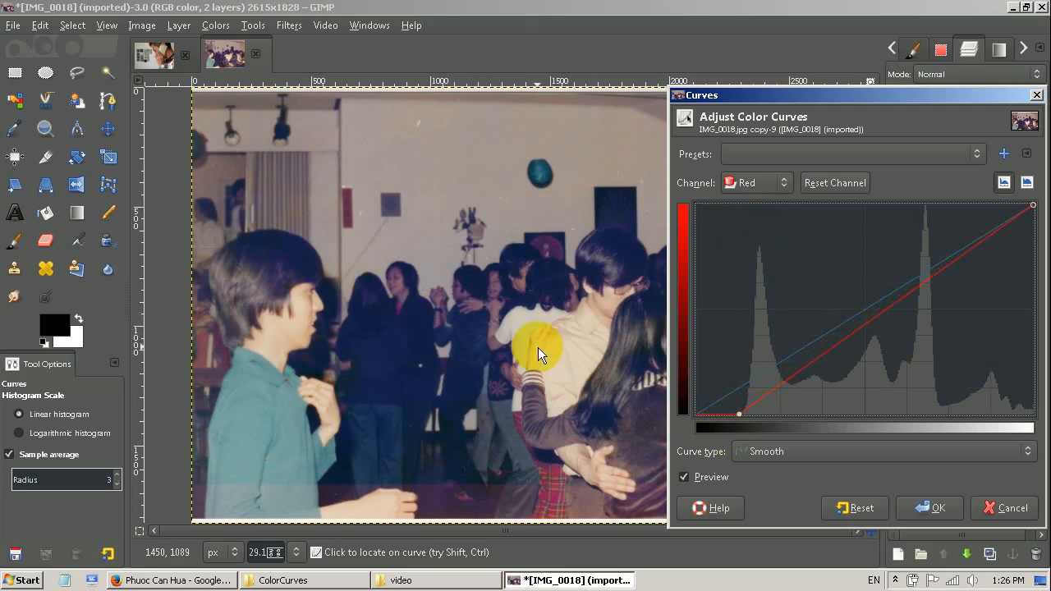
- In the Green channel, move the curve's black point inward along the lower edge to the dark end of the histogram
click(789, 183)
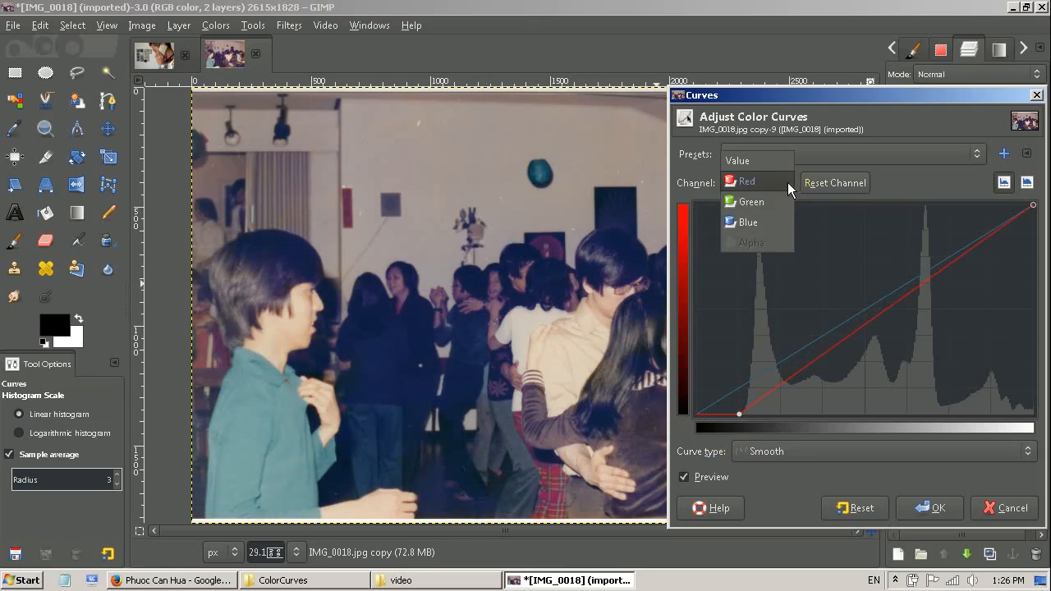
click(766, 211)
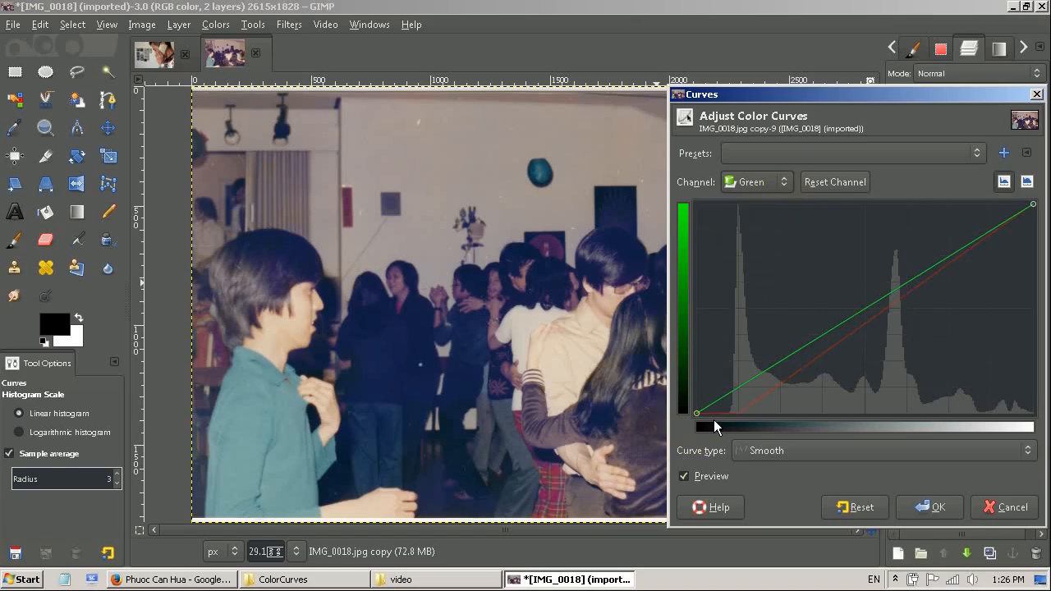
drag(698, 413, 724, 398)
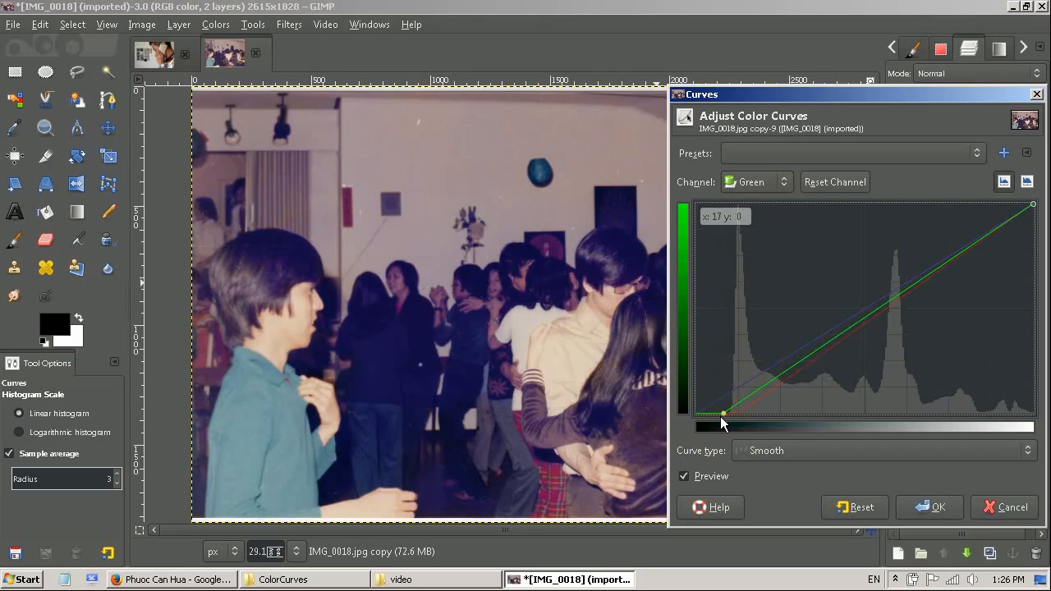
- In the Blue channel, move the curve's black point inward to the dark end of the histogram and apply the curves adjustment
click(789, 184)
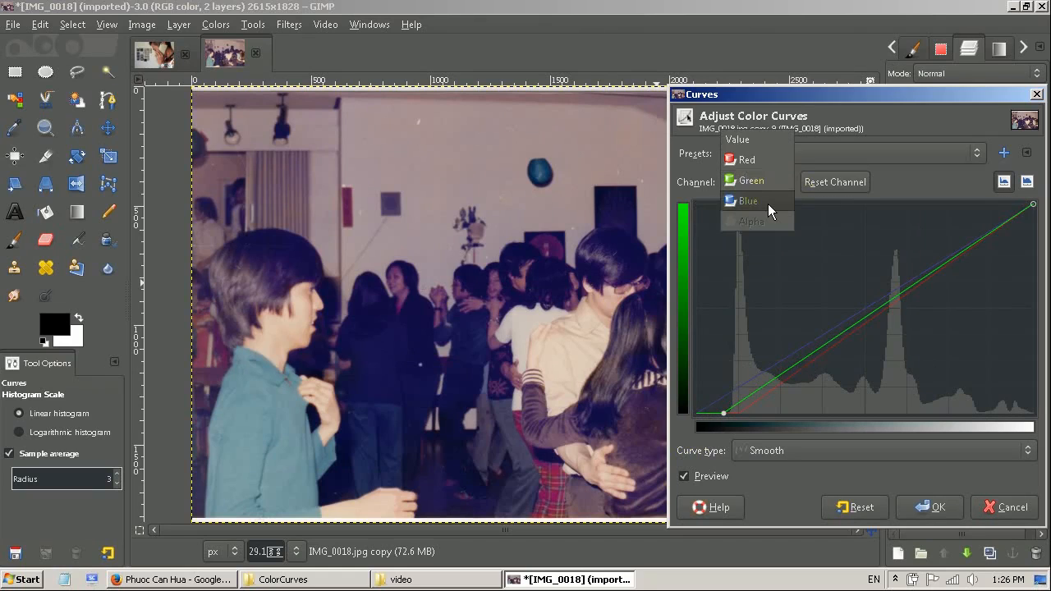
click(767, 203)
drag(694, 411, 745, 413)
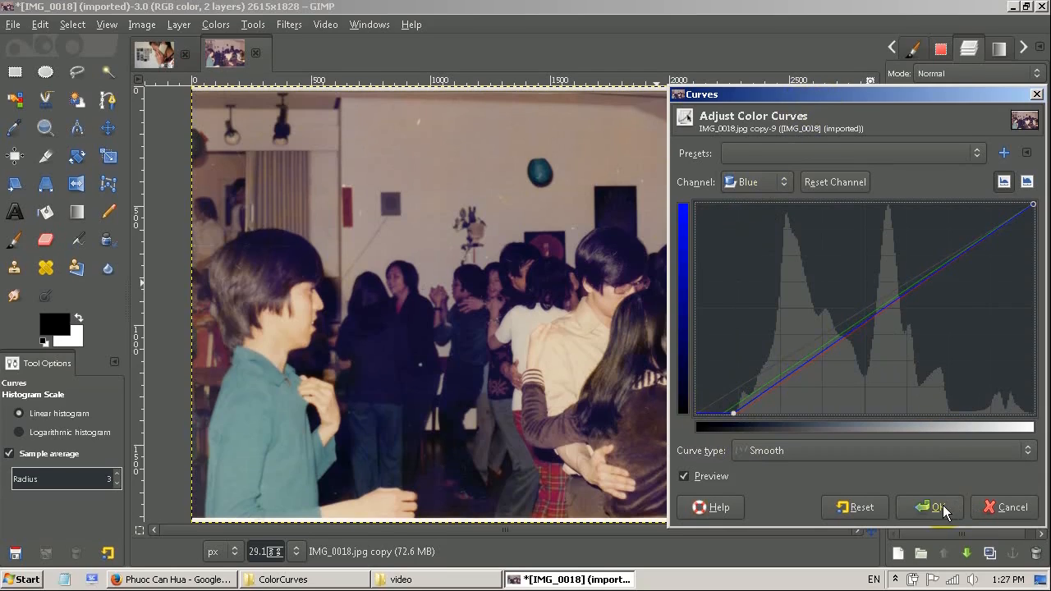
click(943, 505)
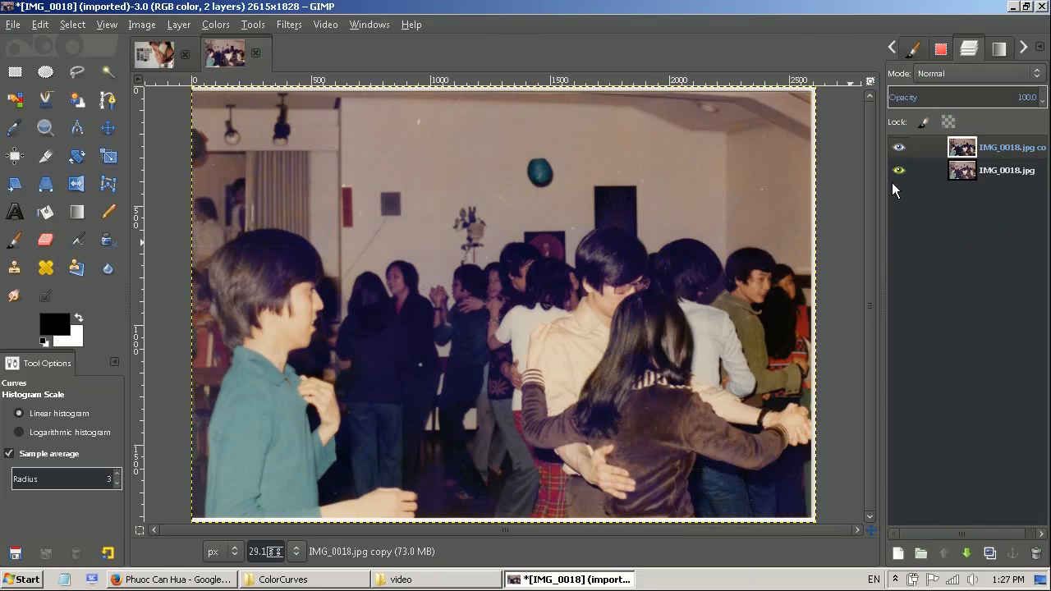
- Compare the photo with the IMG_0018.jpg copy layer hidden and shown, at full view and zoomed in on the dancers
click(898, 147)
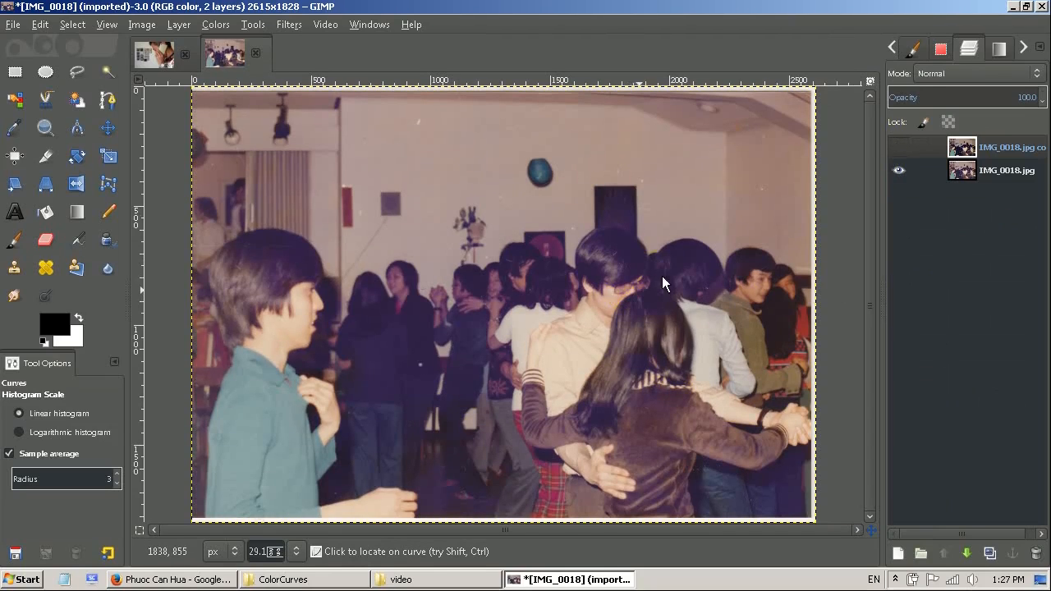
click(899, 152)
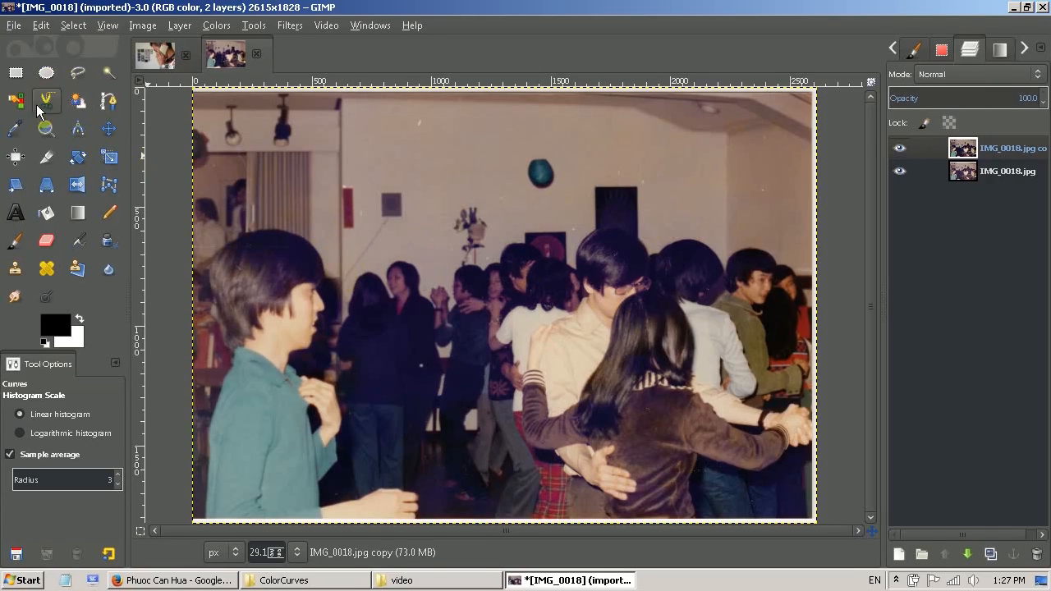
click(46, 128)
drag(455, 224, 649, 343)
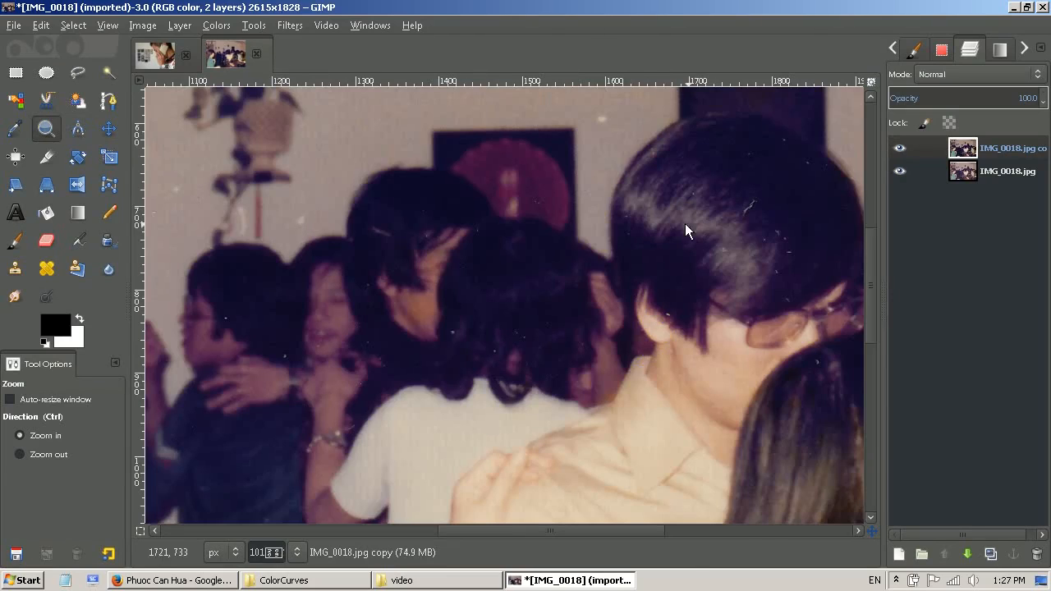
click(899, 149)
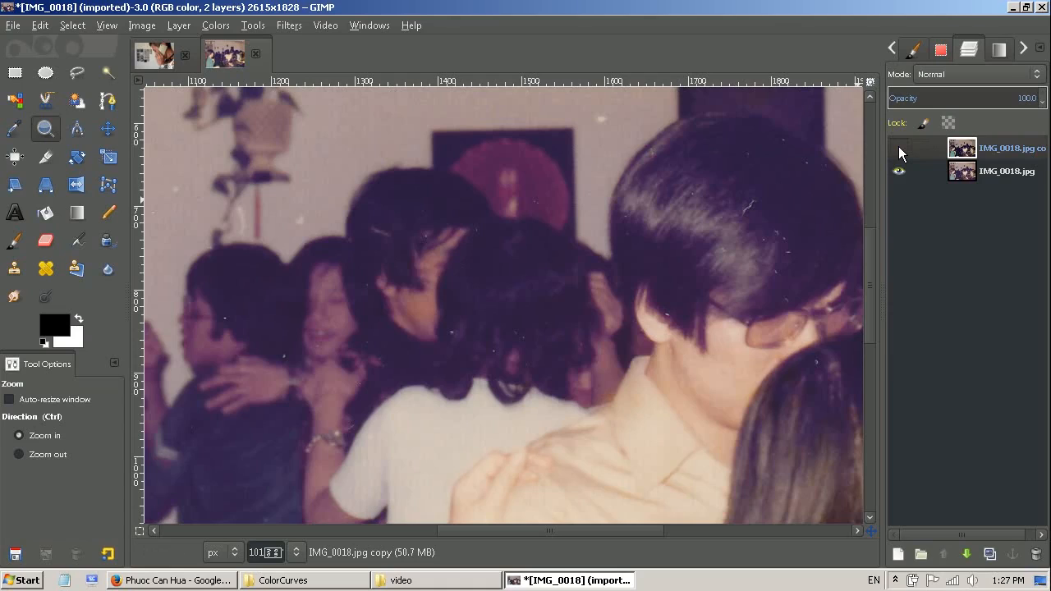
click(898, 147)
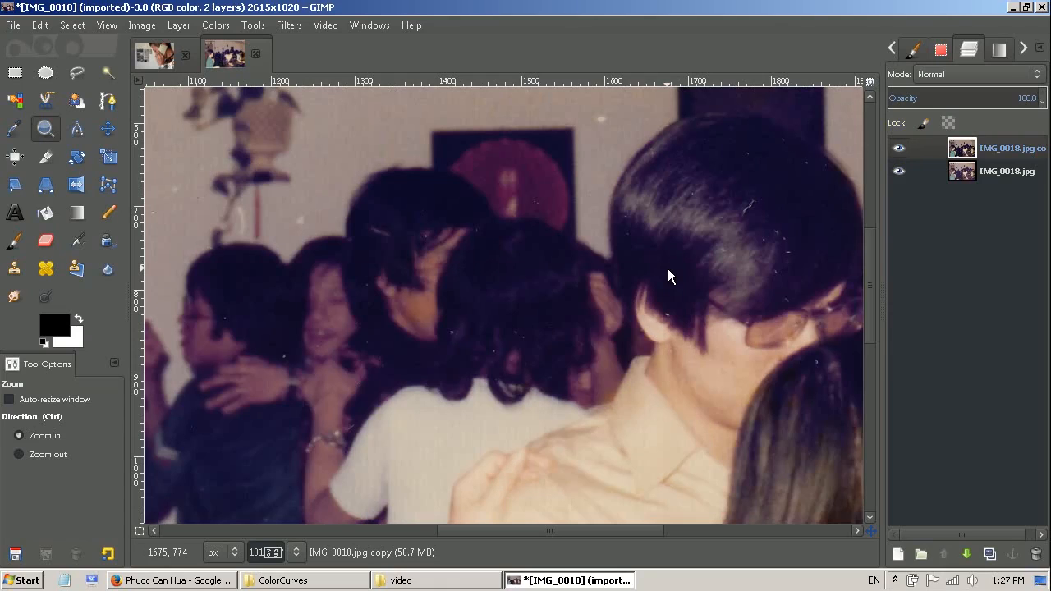
key(shift+ctrl+j)
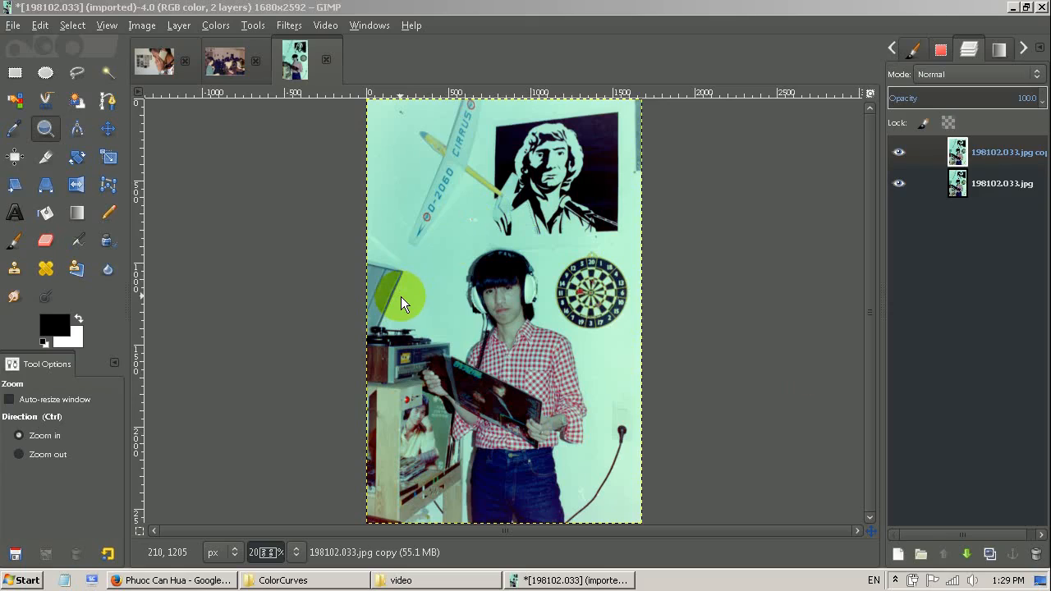
click(216, 26)
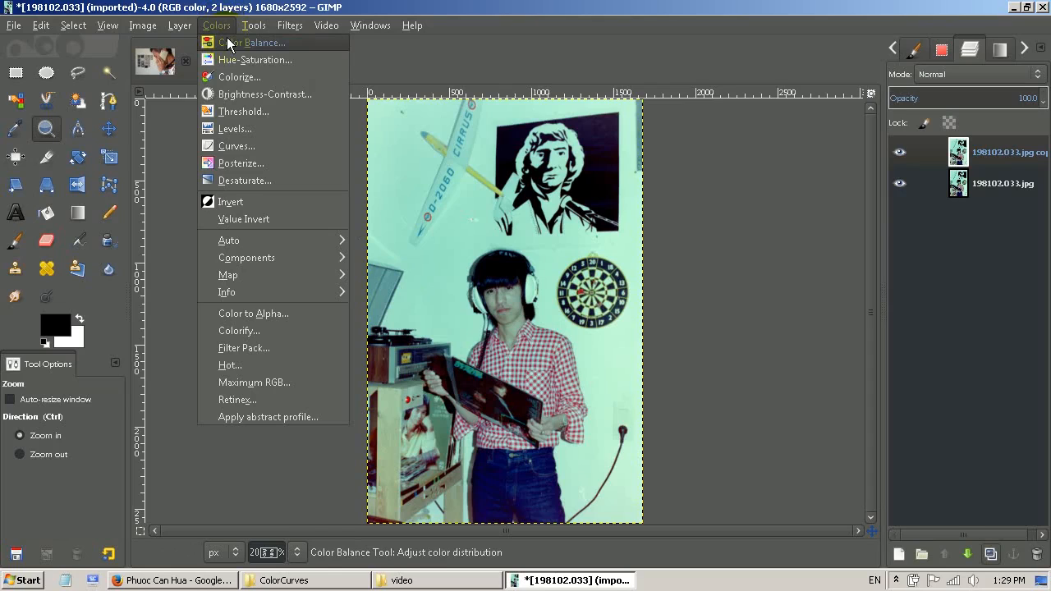
click(227, 39)
drag(1008, 305, 743, 175)
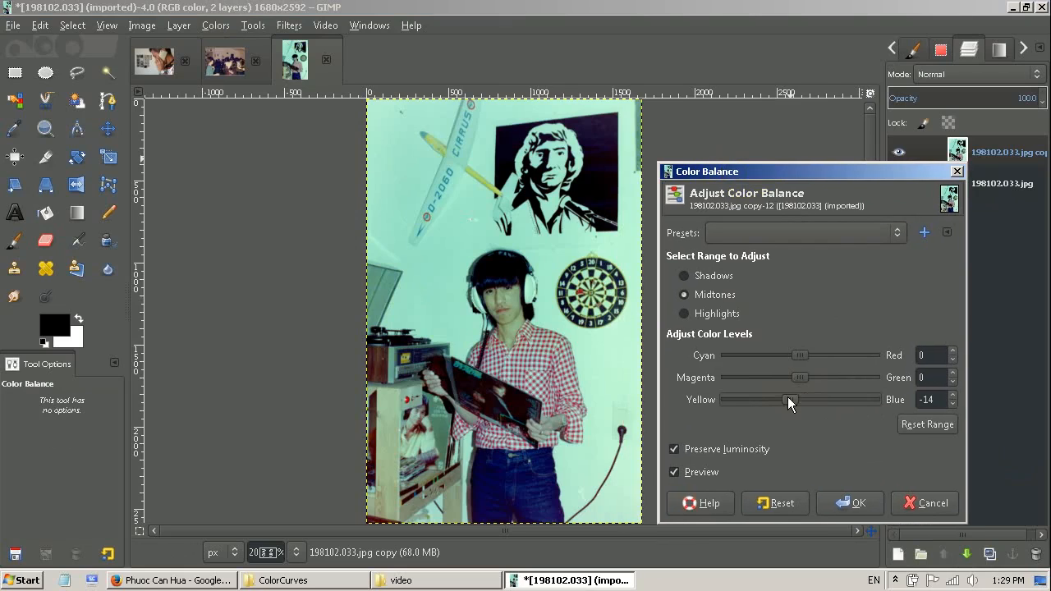
drag(783, 399, 811, 375)
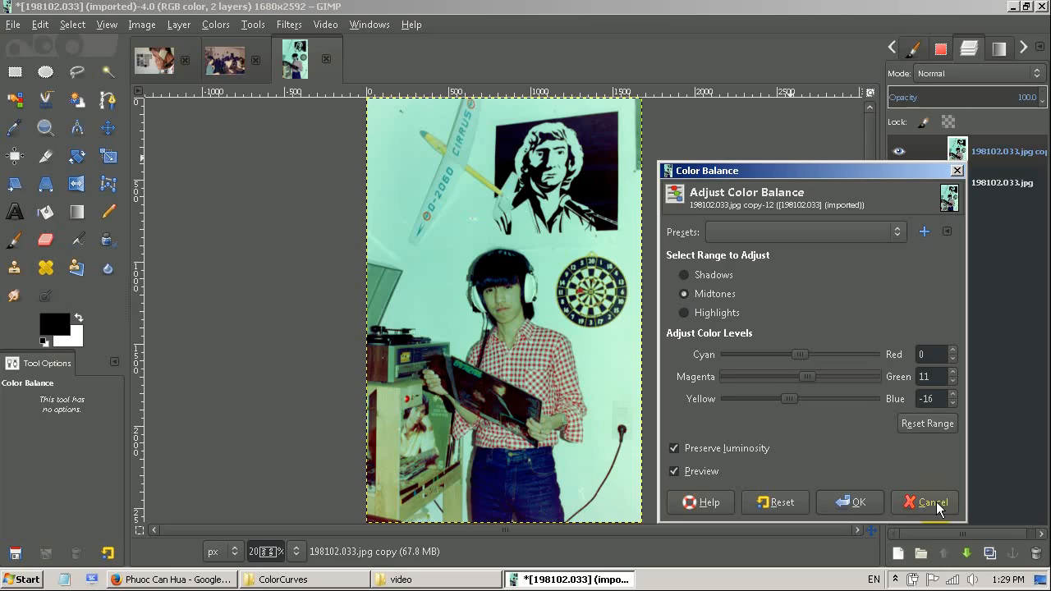
click(939, 507)
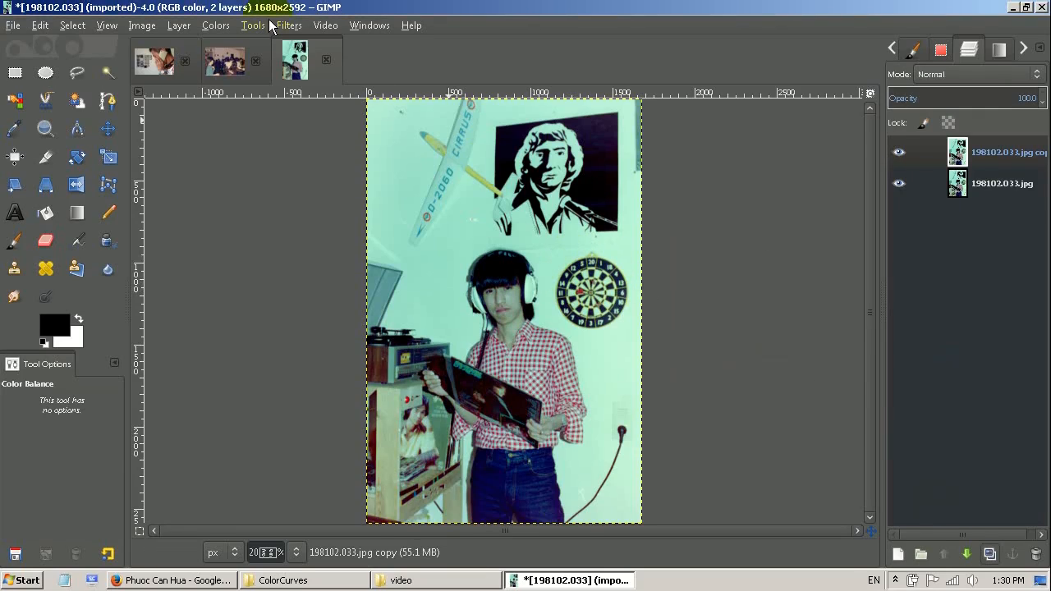
- Open Curves for the 198102.033.jpg copy layer and move the Red channel's white point inward to the bright end of the histogram
click(217, 26)
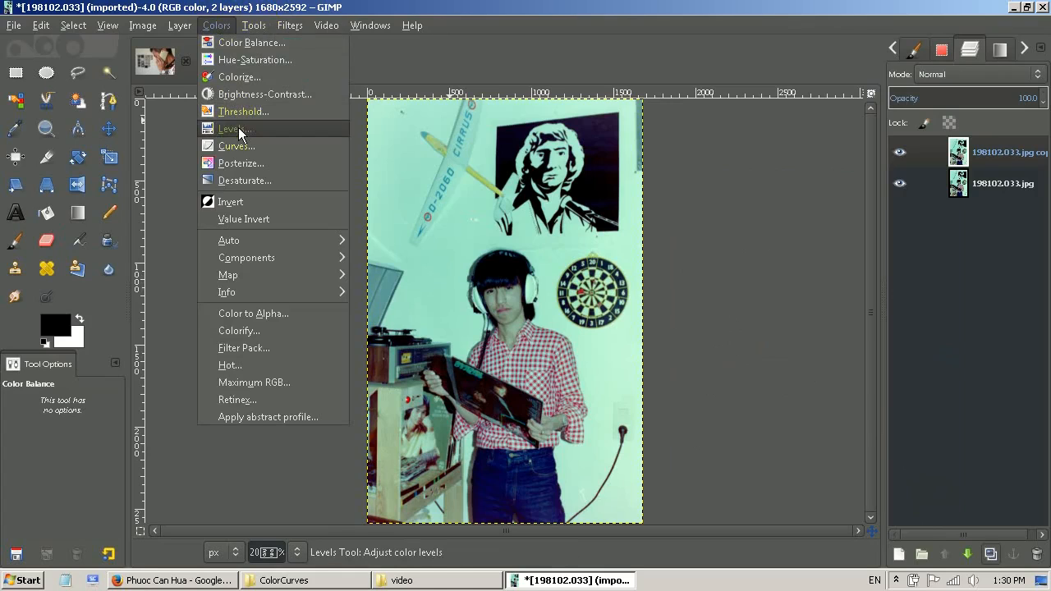
click(237, 145)
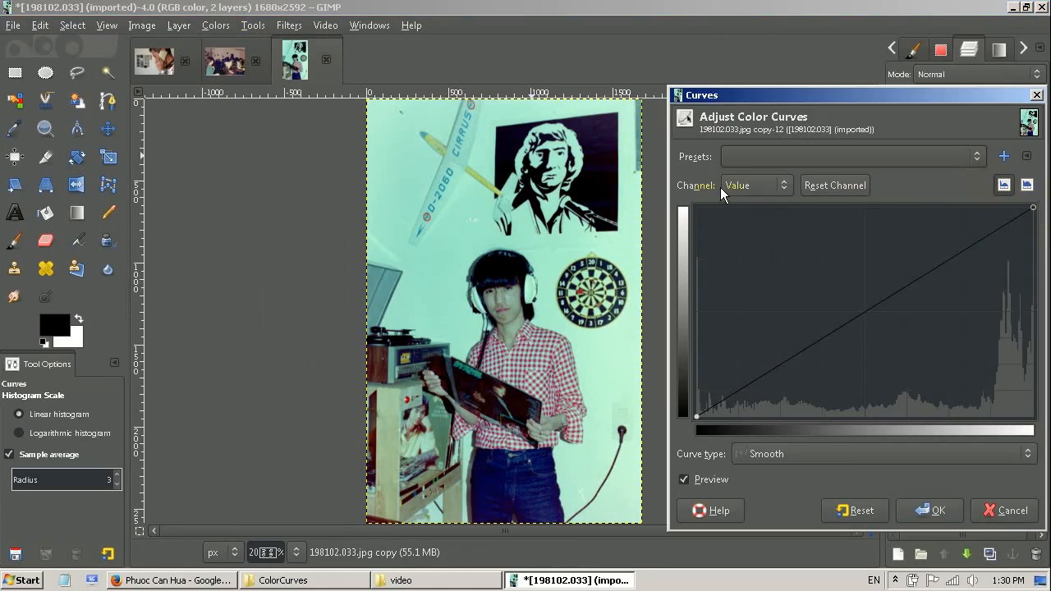
click(787, 187)
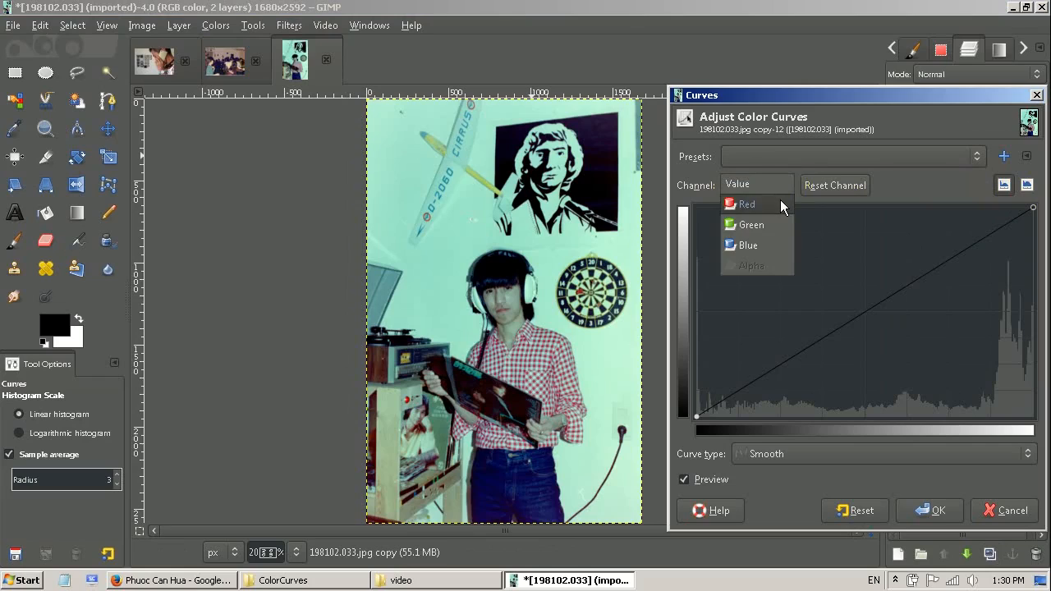
click(779, 200)
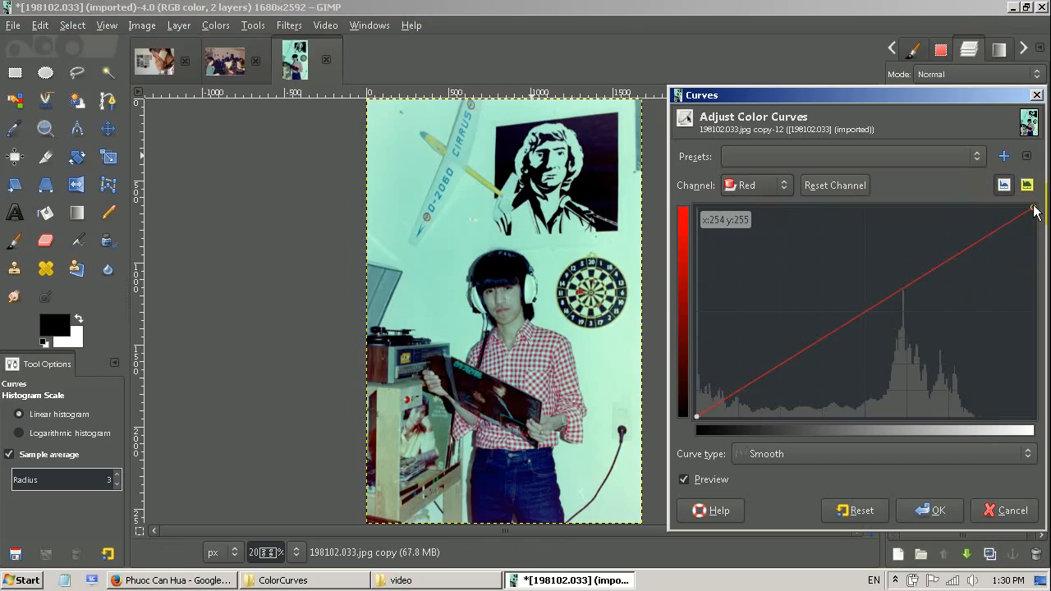
drag(1034, 210, 976, 160)
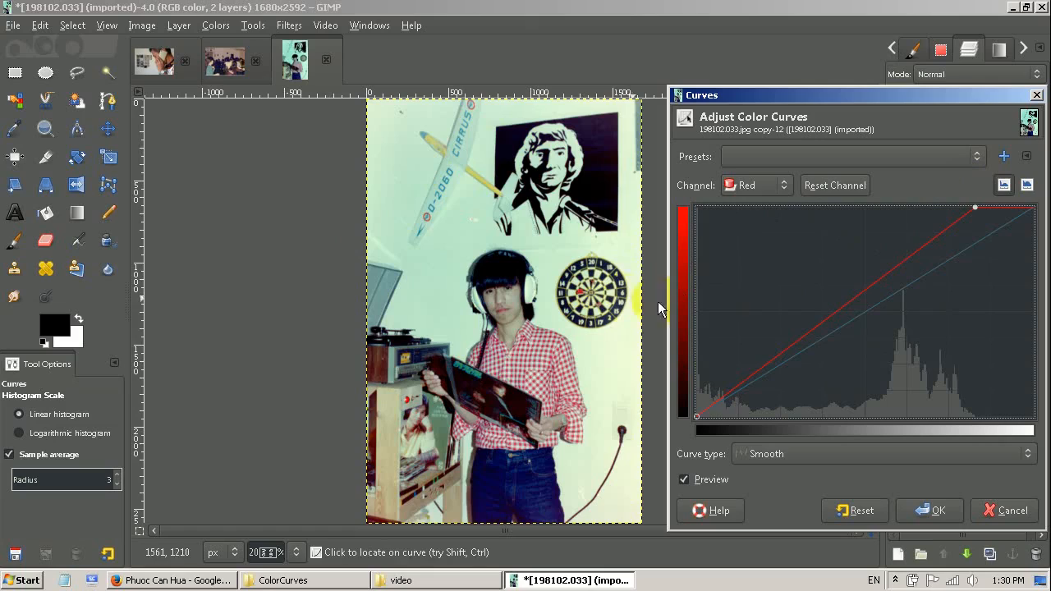
- Check the Green channel's histogram, move the Blue channel's white point inward toward its histogram's bright end, and apply the curves
click(787, 183)
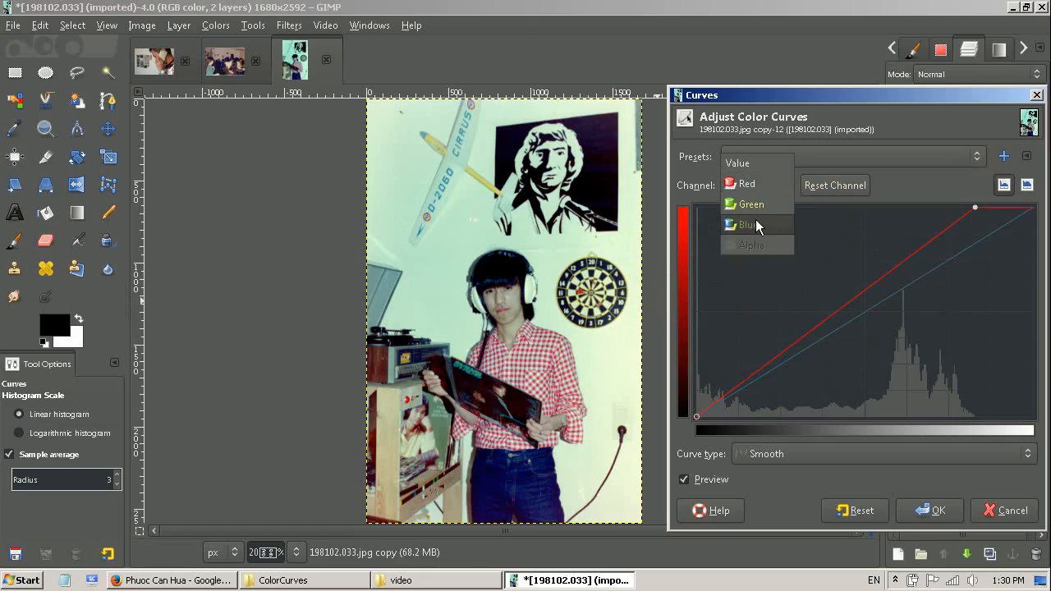
click(763, 207)
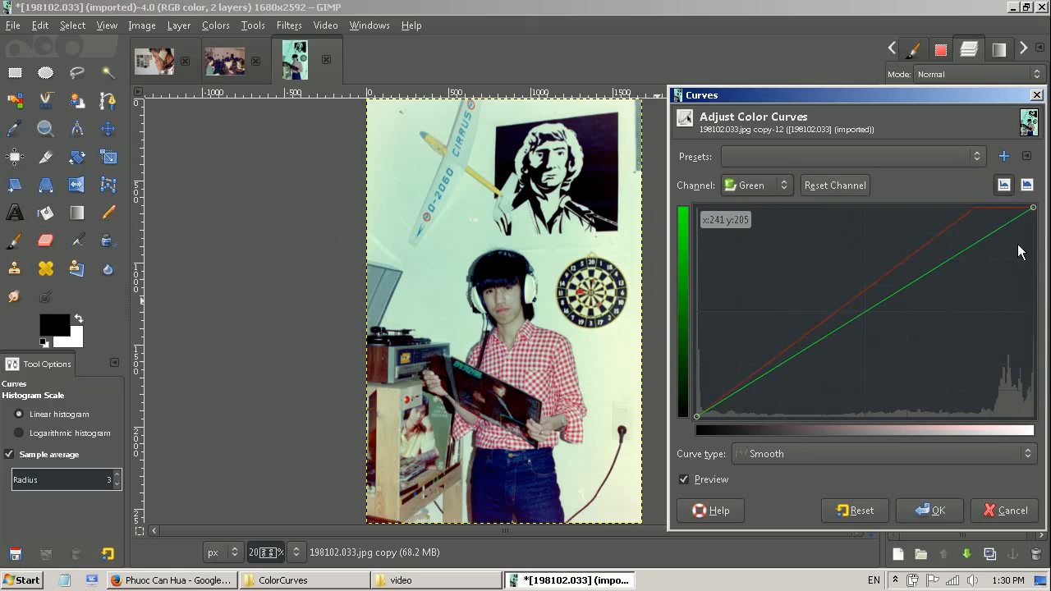
click(783, 185)
click(784, 185)
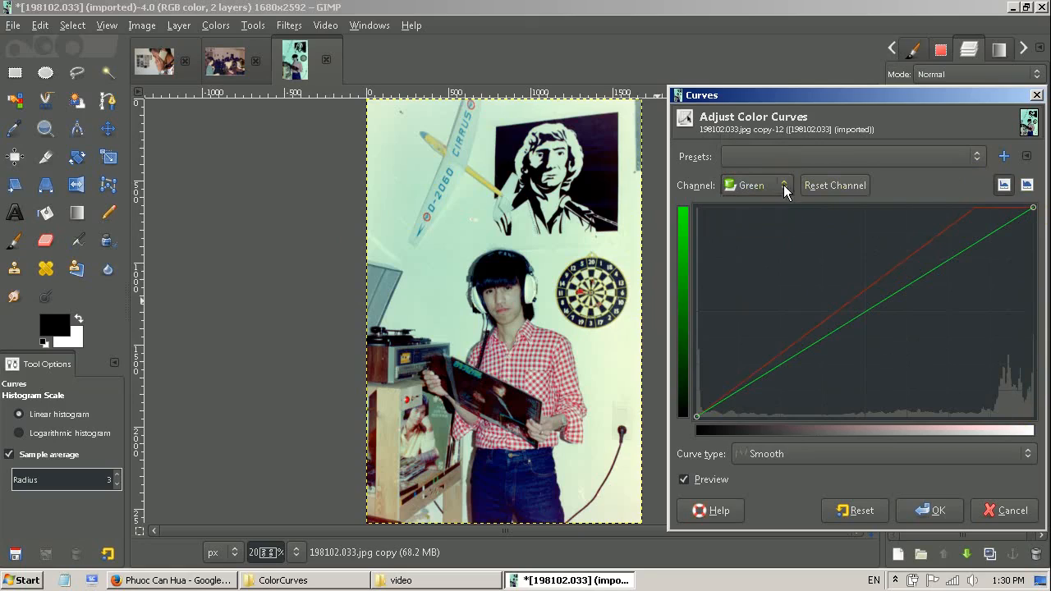
click(781, 194)
click(773, 205)
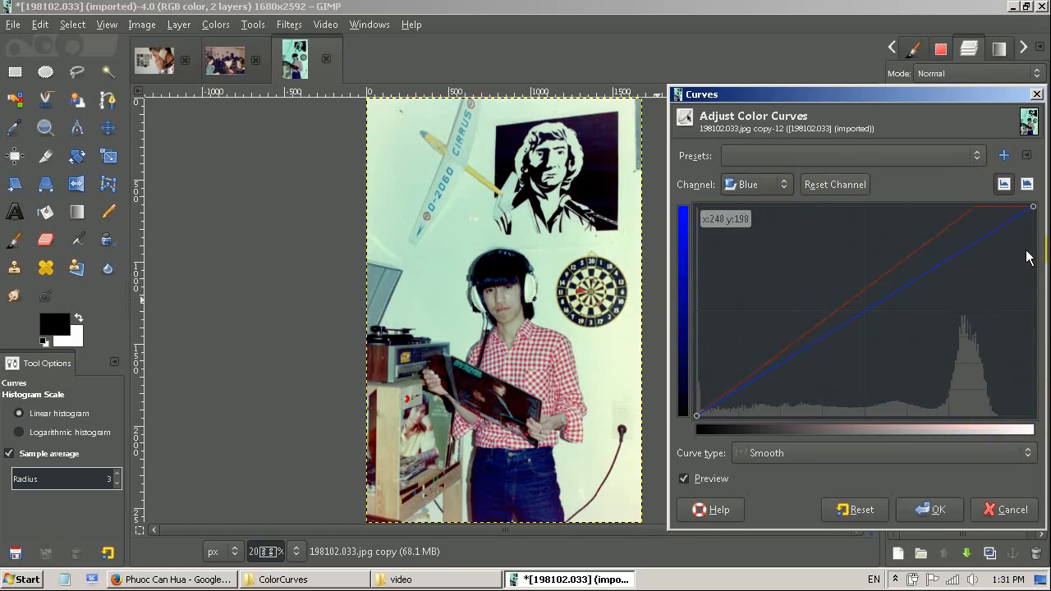
click(1033, 206)
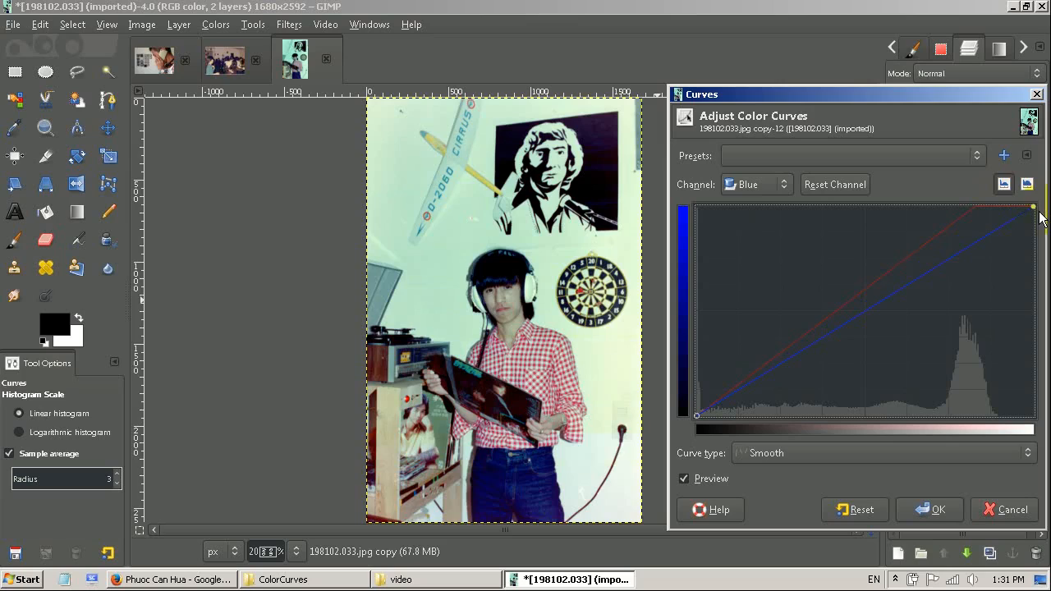
drag(1033, 210, 1005, 173)
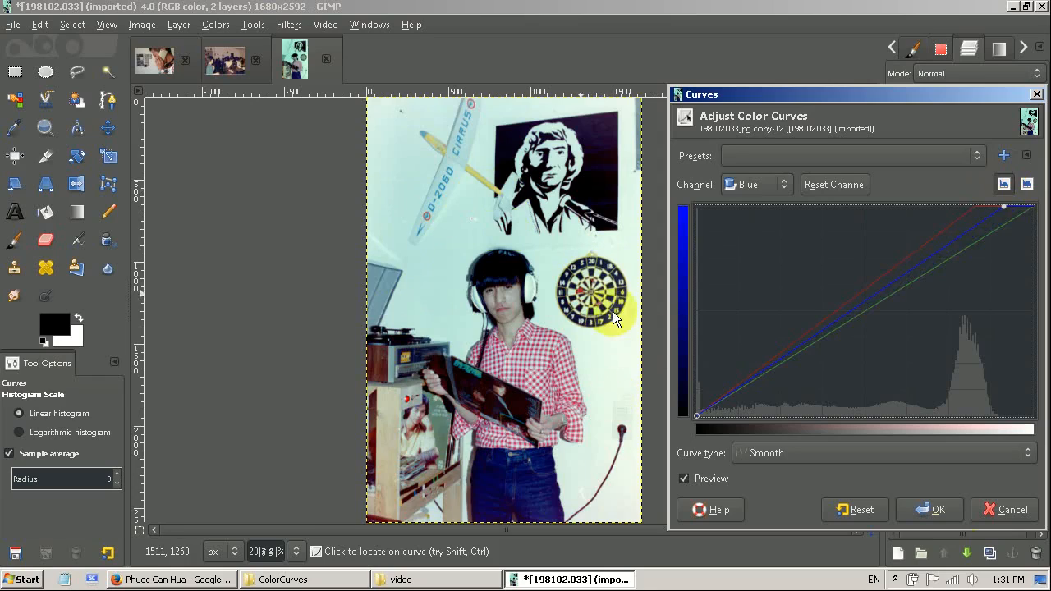
click(953, 512)
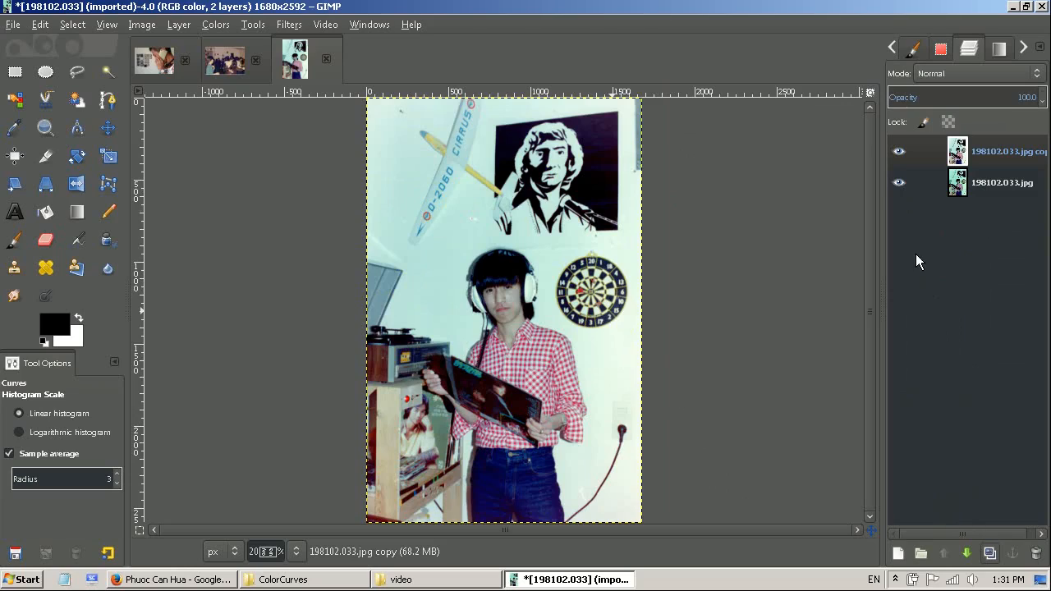
- Compare the photo with the 198102.033.jpg copy layer hidden and shown, and examine the face, shirt and record player up close
click(899, 152)
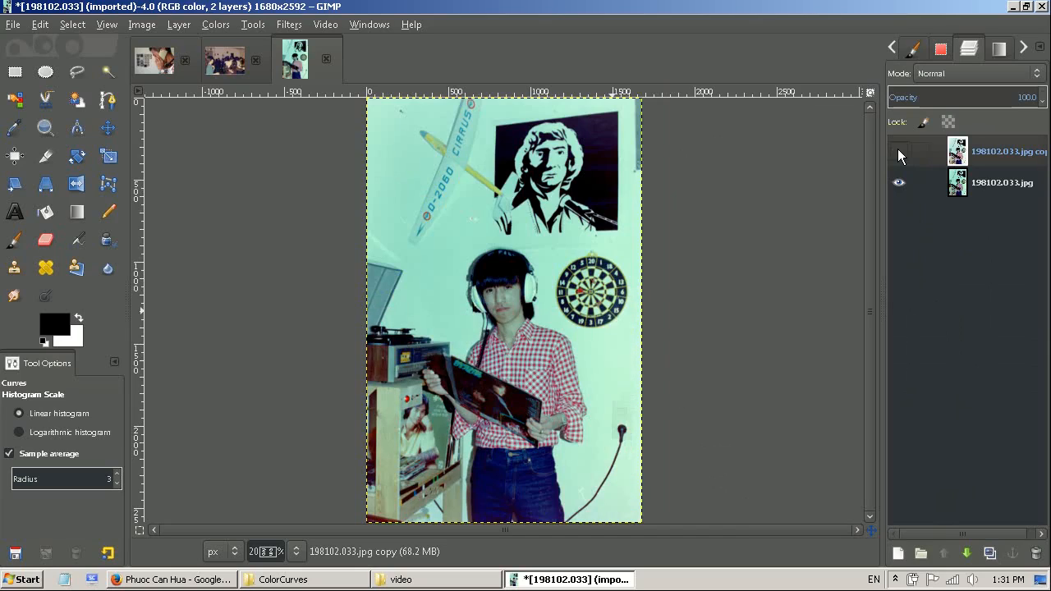
click(898, 152)
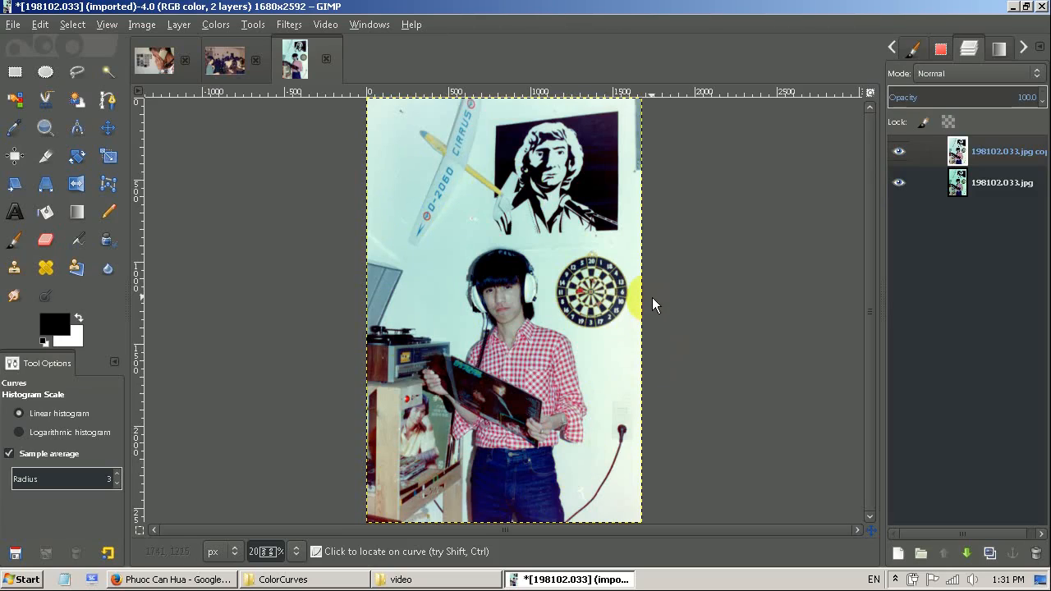
click(46, 131)
drag(414, 230, 589, 342)
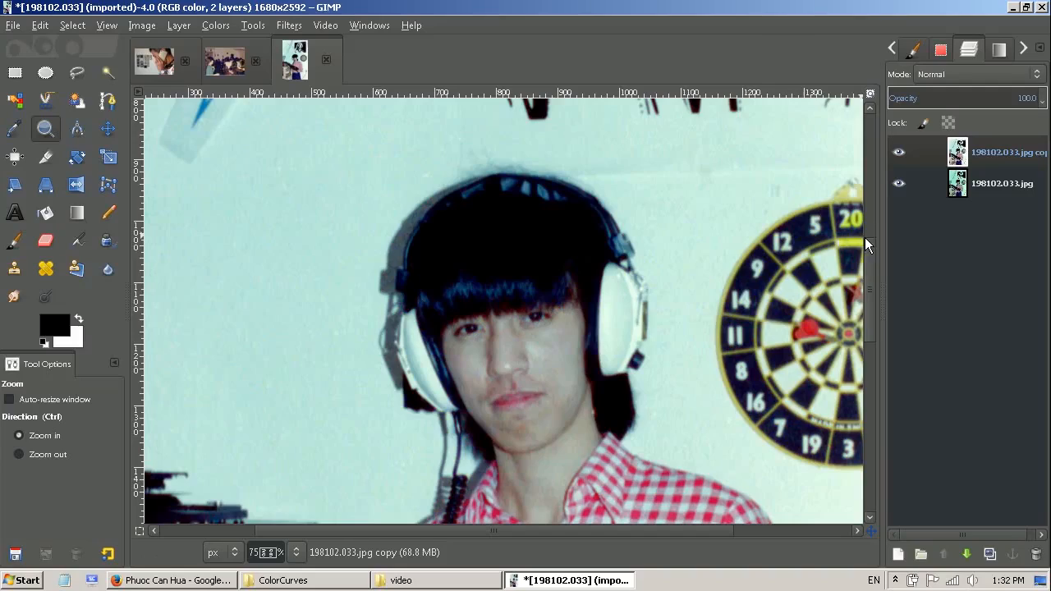
drag(868, 239, 887, 318)
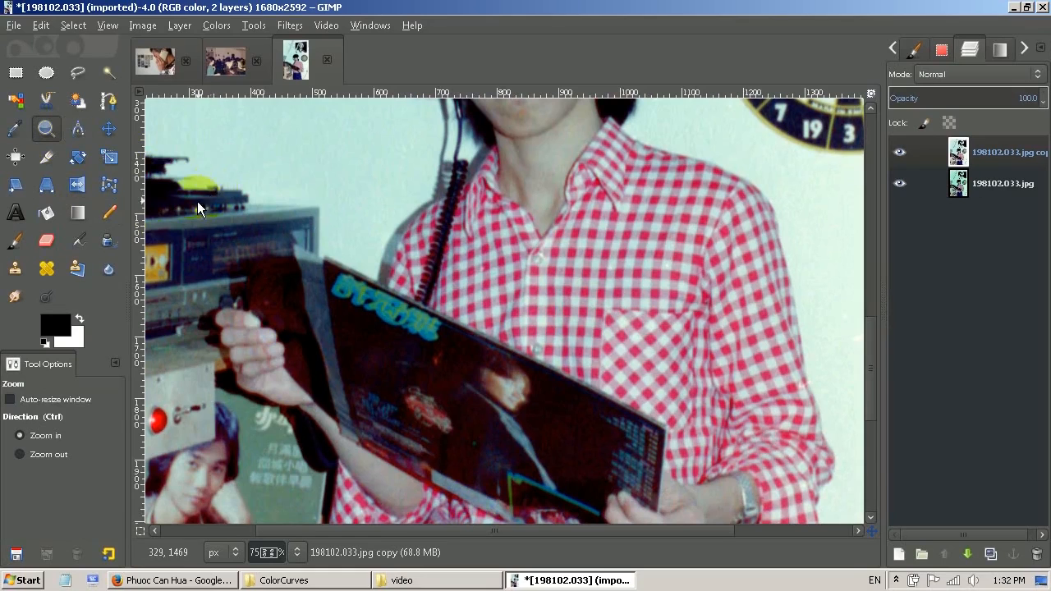
drag(163, 208, 501, 481)
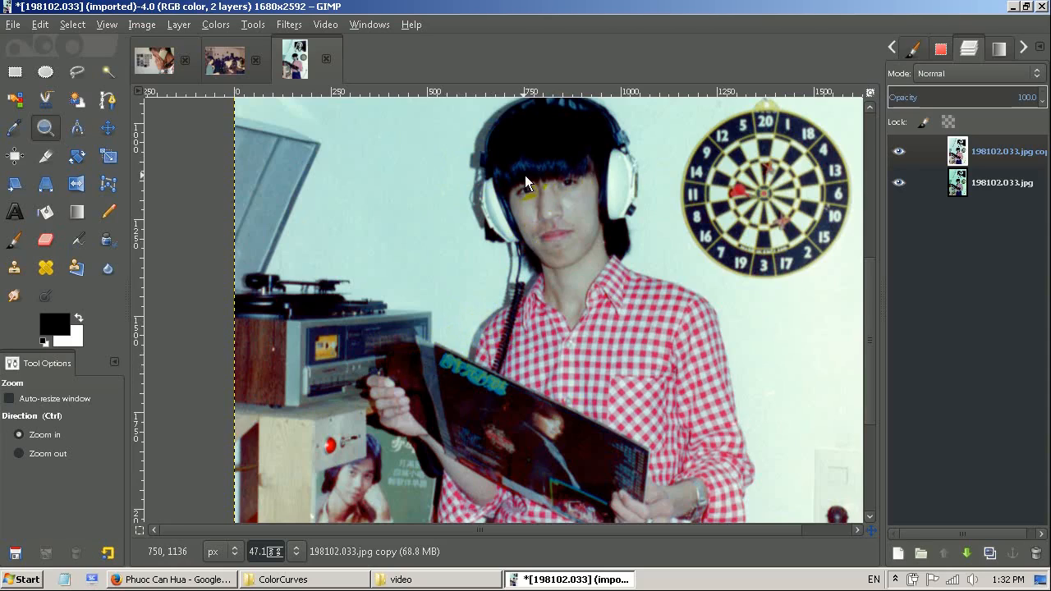
- Reopen Curves for the 198102.033.jpg copy layer and pull the Red channel's shadows down with a curve point at about x 45, y 17
click(227, 25)
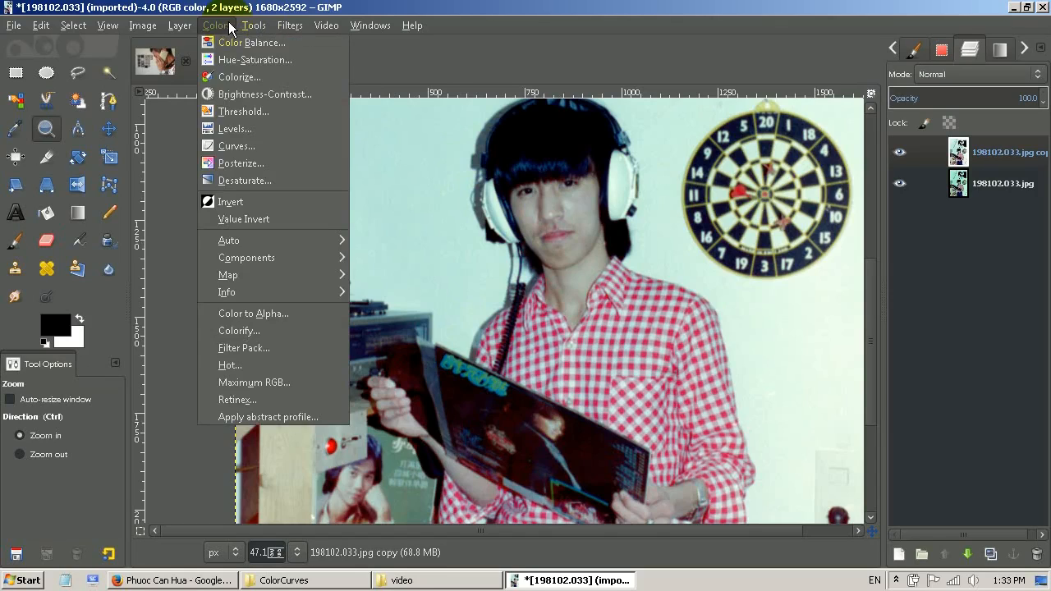
click(237, 140)
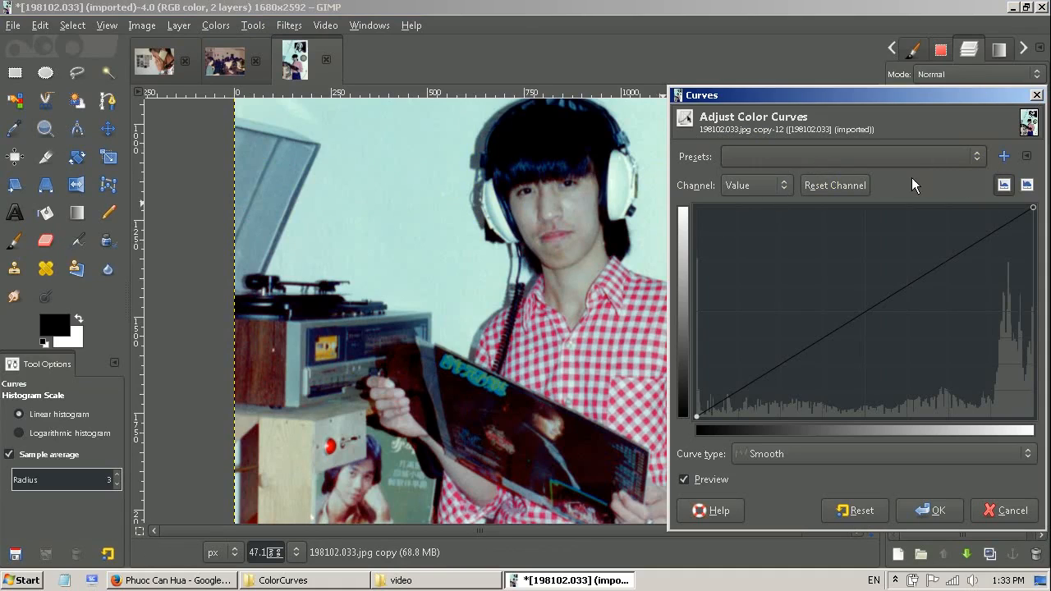
click(784, 185)
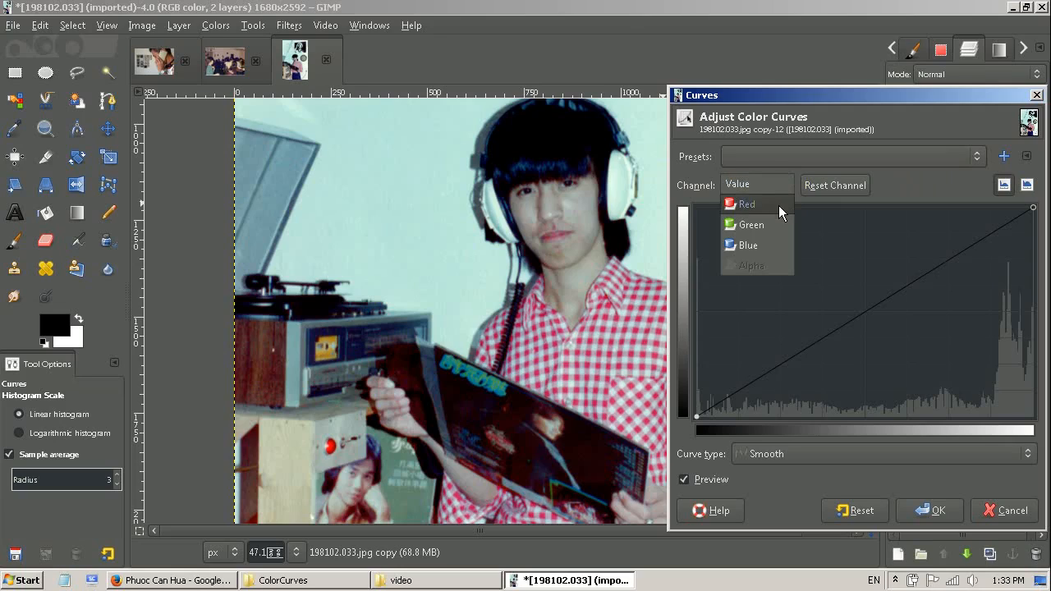
click(778, 205)
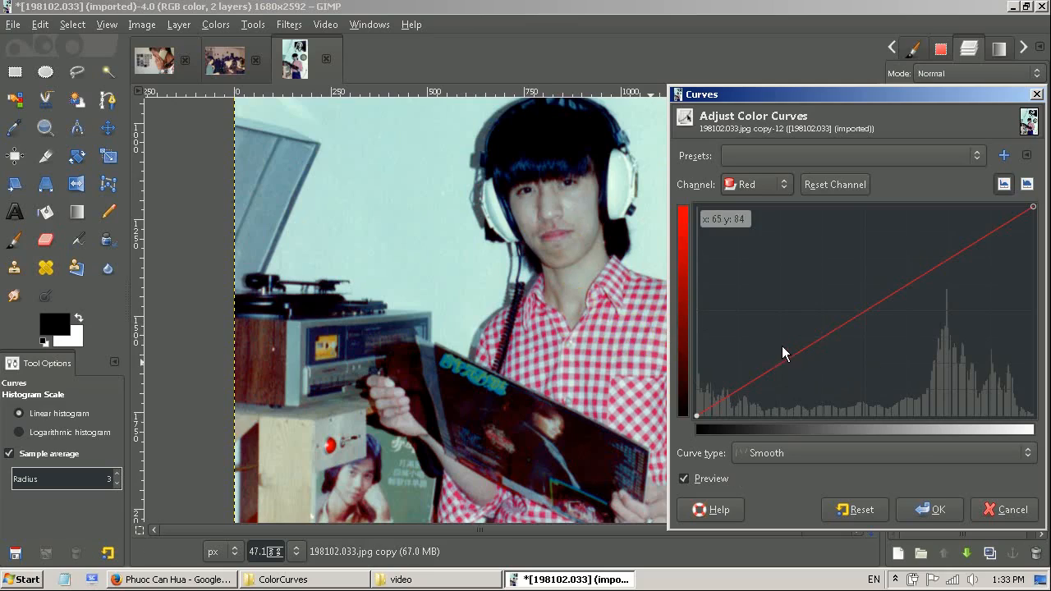
click(567, 251)
drag(738, 388, 758, 401)
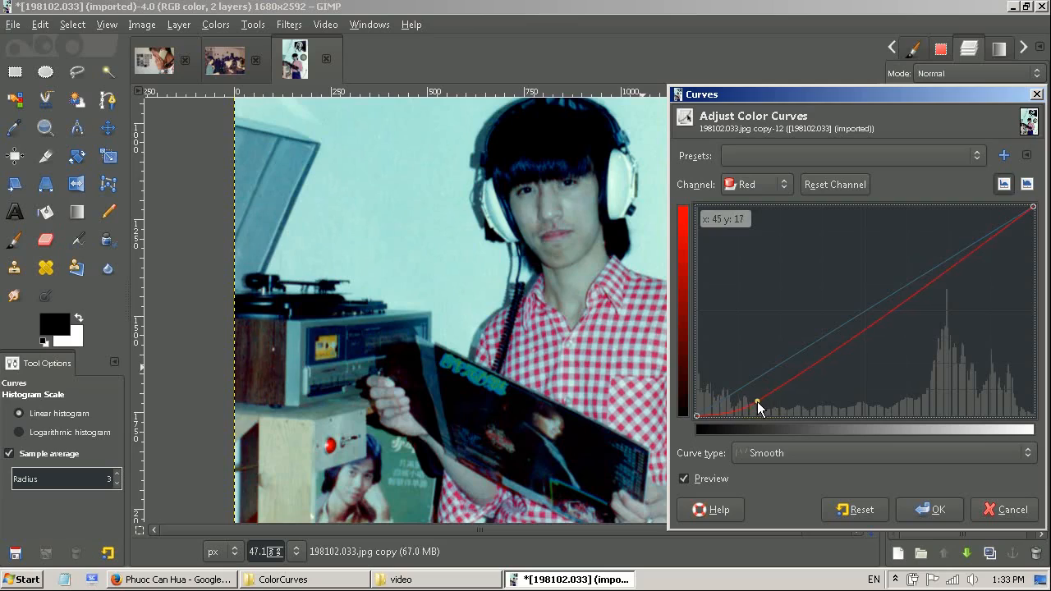
- Lower the Red curve's shadow point slightly, and pull the Blue channel's shadows down with a similar curve point
mouse_move(755, 403)
mouse_down()
mouse_move(752, 386)
mouse_move(754, 406)
mouse_up()
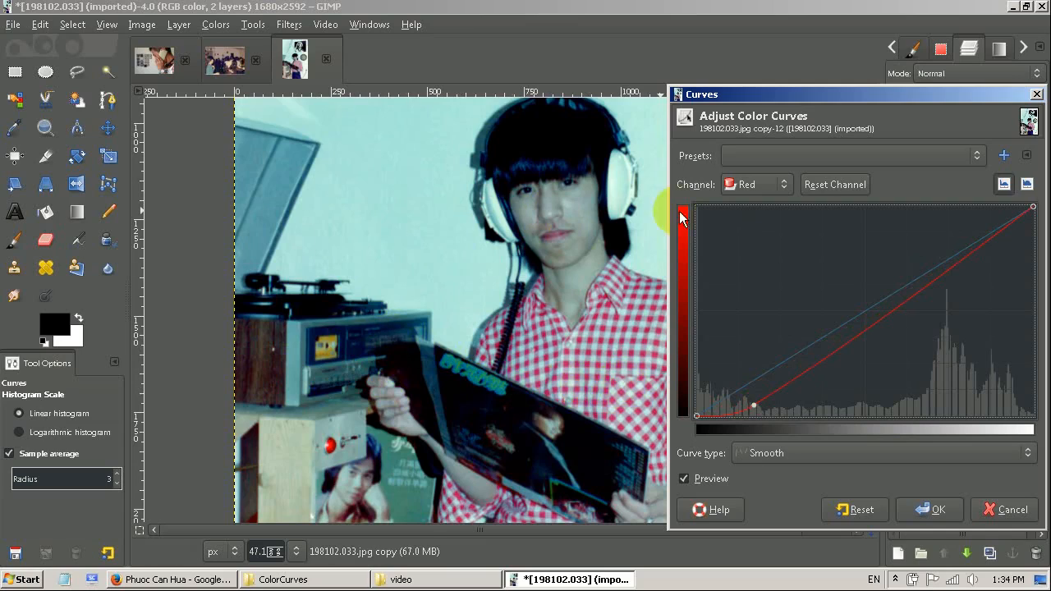
click(784, 184)
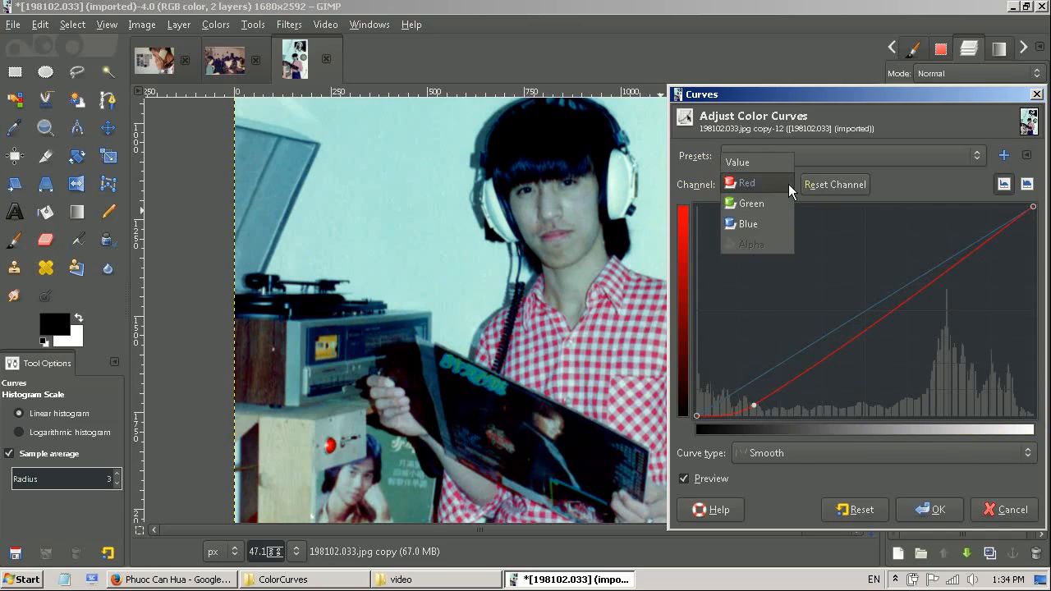
click(762, 219)
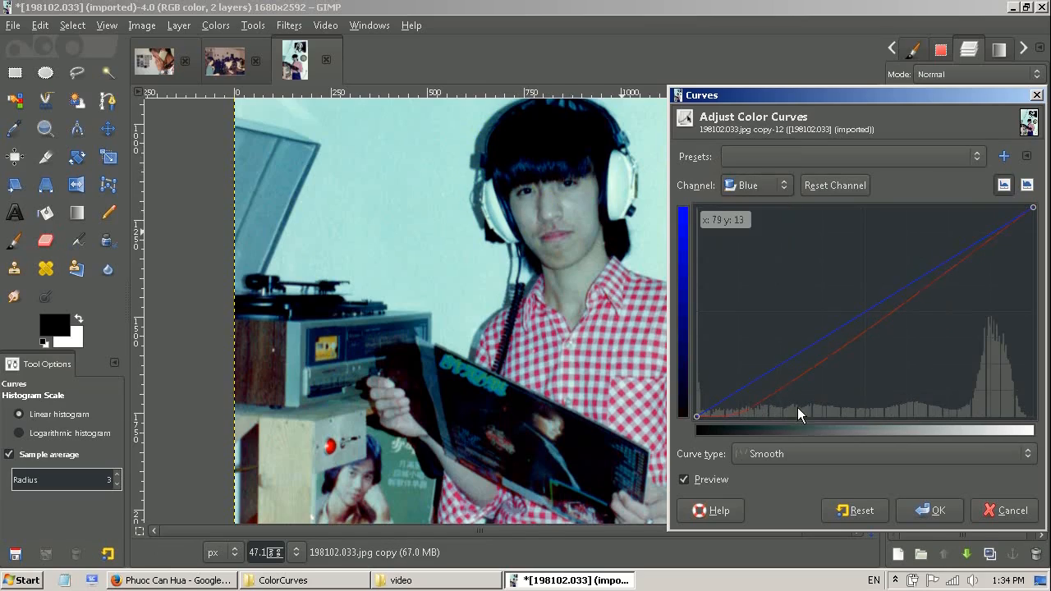
click(745, 389)
drag(745, 388, 753, 399)
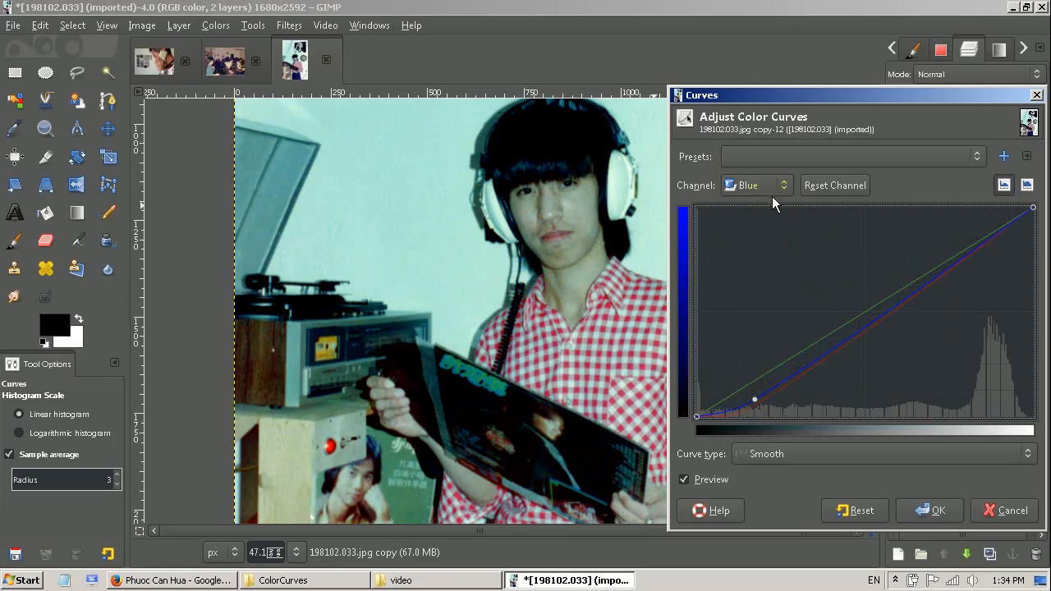
- Raise the Red channel's highlights with a curve point at about x 185, y 188, and apply the curves
click(789, 182)
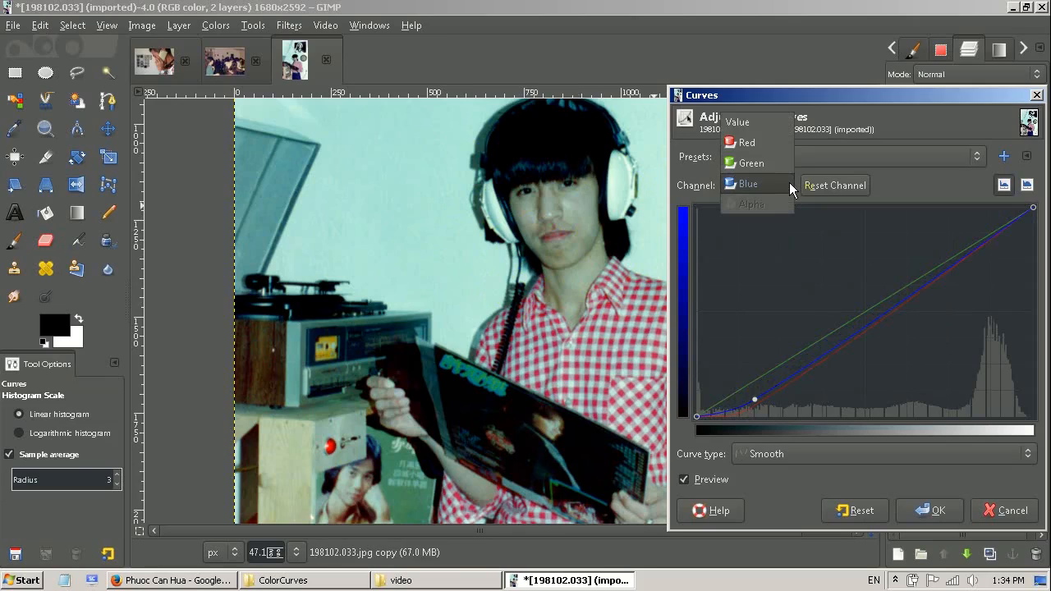
click(767, 146)
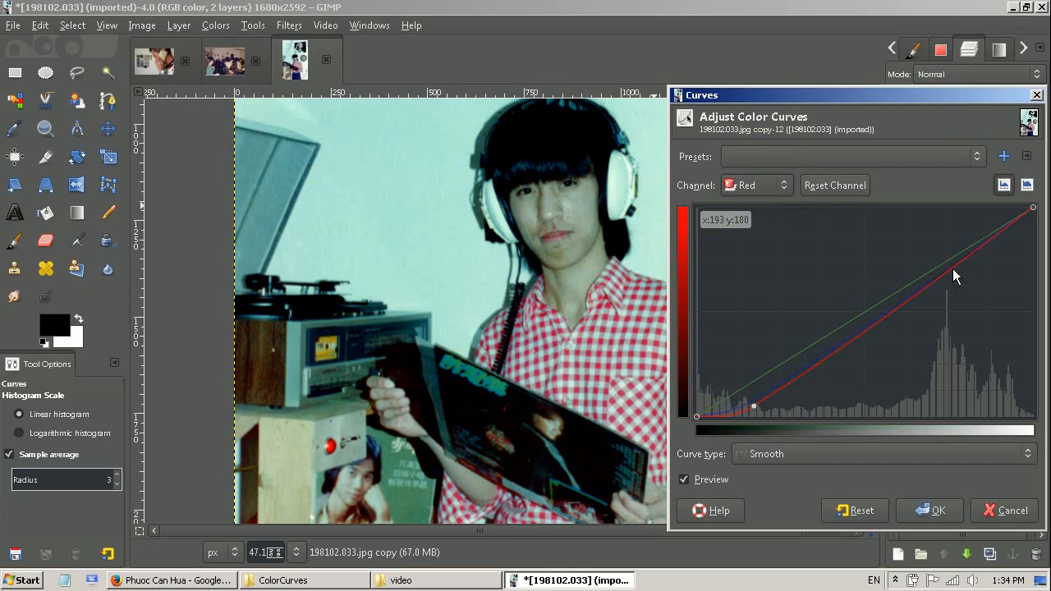
drag(953, 269, 935, 252)
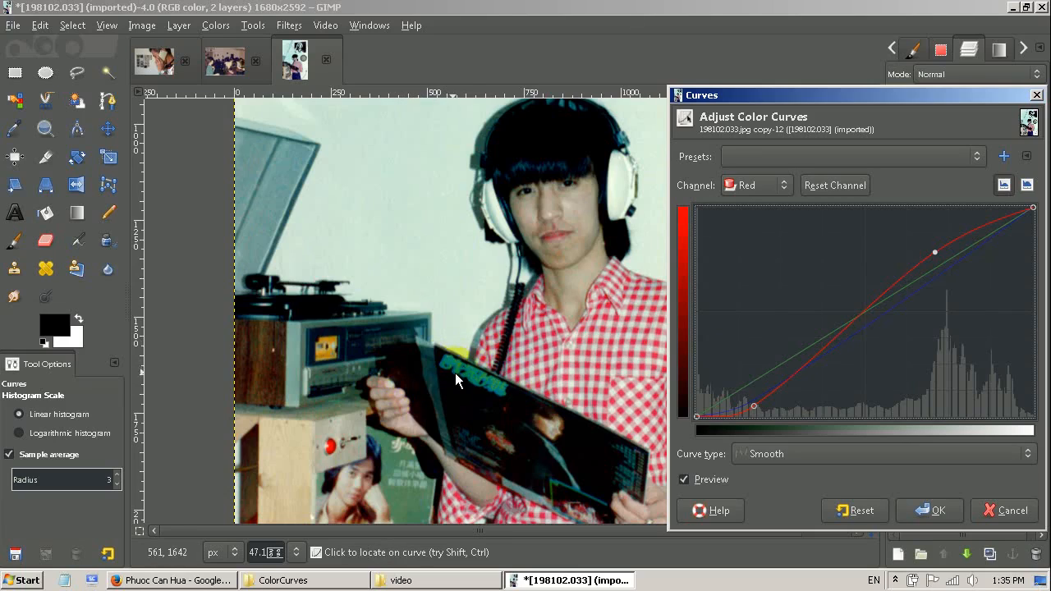
drag(934, 253, 942, 262)
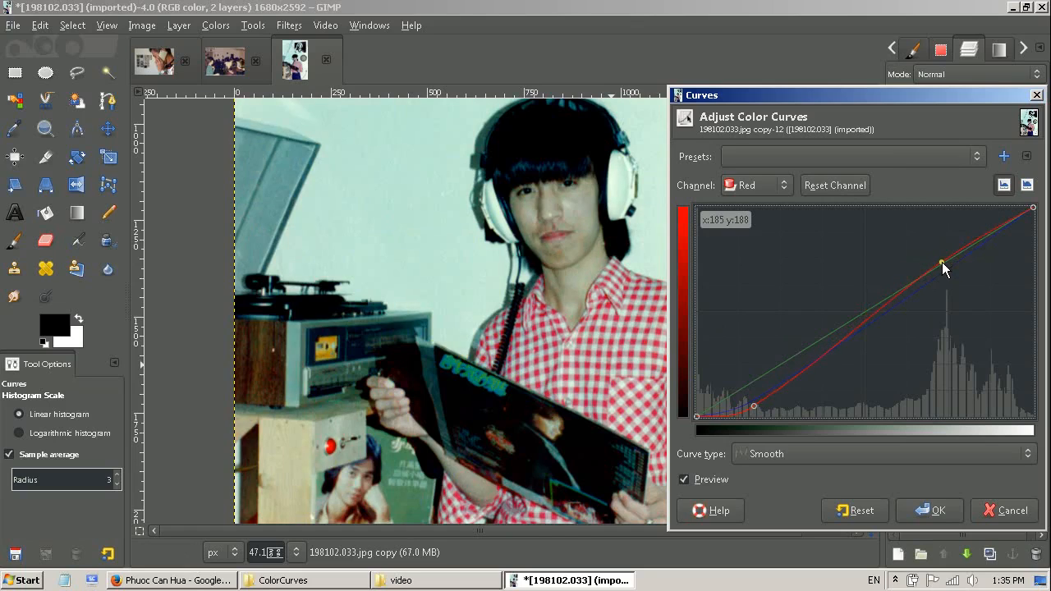
click(942, 510)
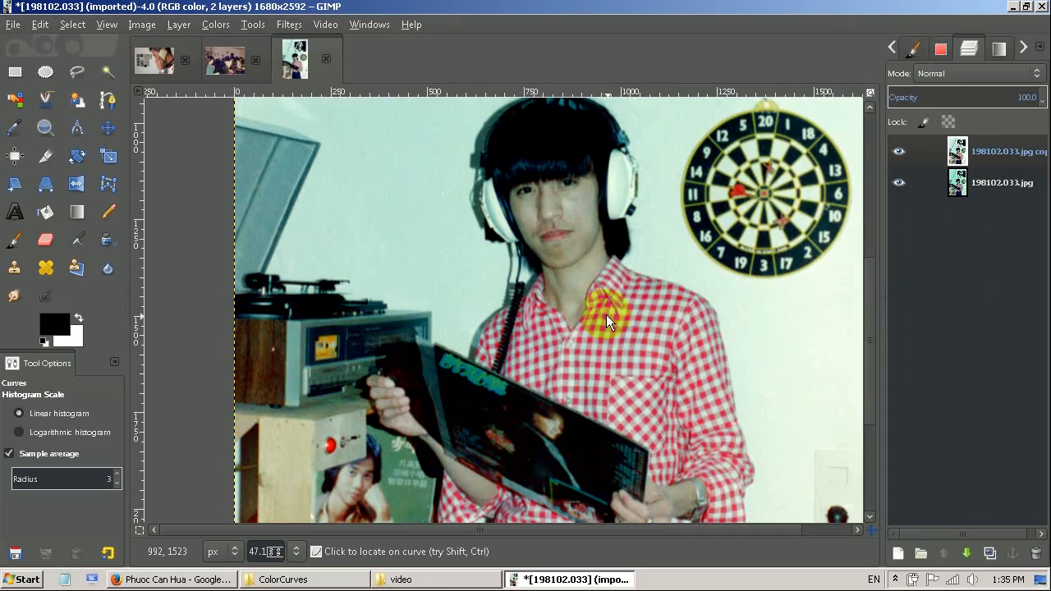
- Compare the photo with the 198102.033.jpg copy layer hidden and shown, examining the hand, record cover, face and headphones up close
click(46, 128)
drag(325, 305, 552, 472)
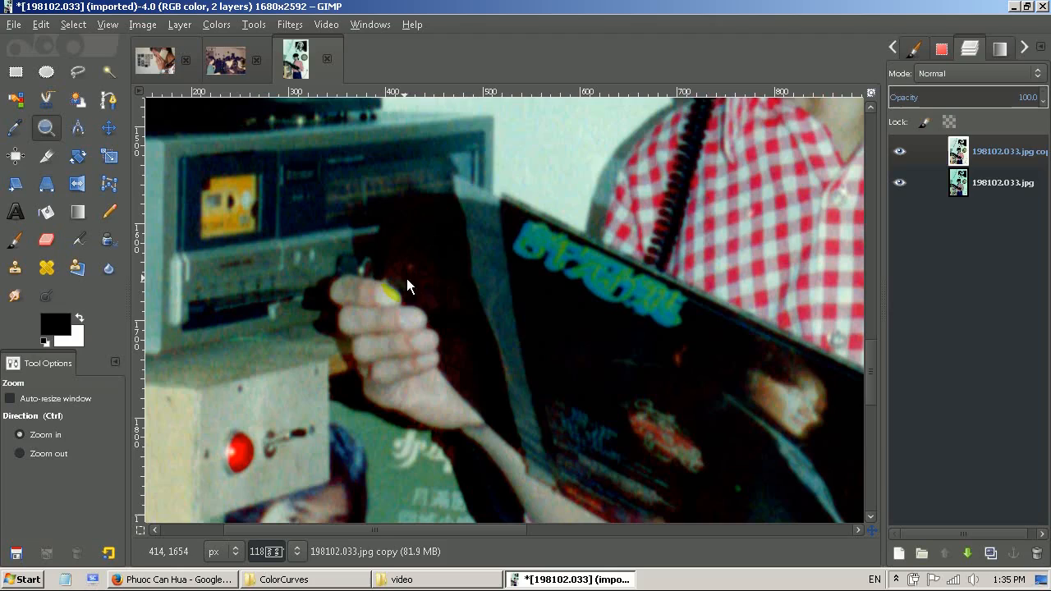
click(899, 153)
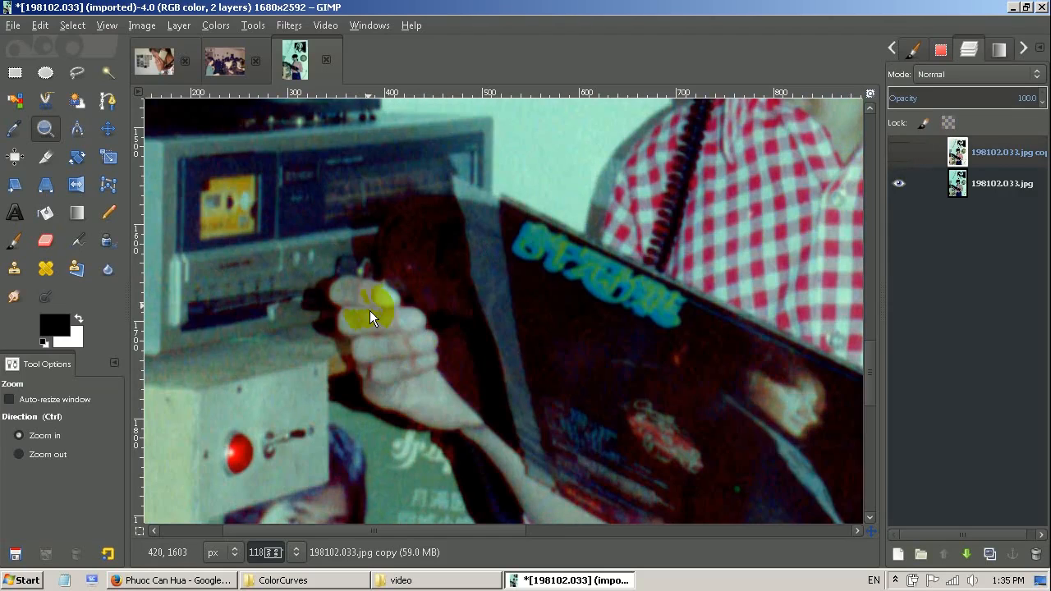
click(899, 153)
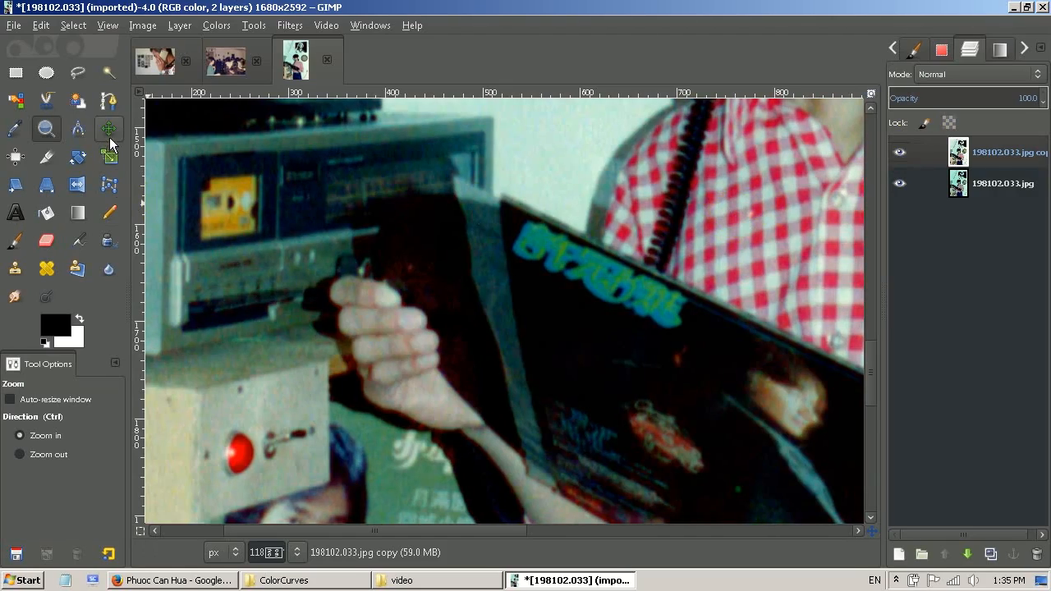
click(108, 131)
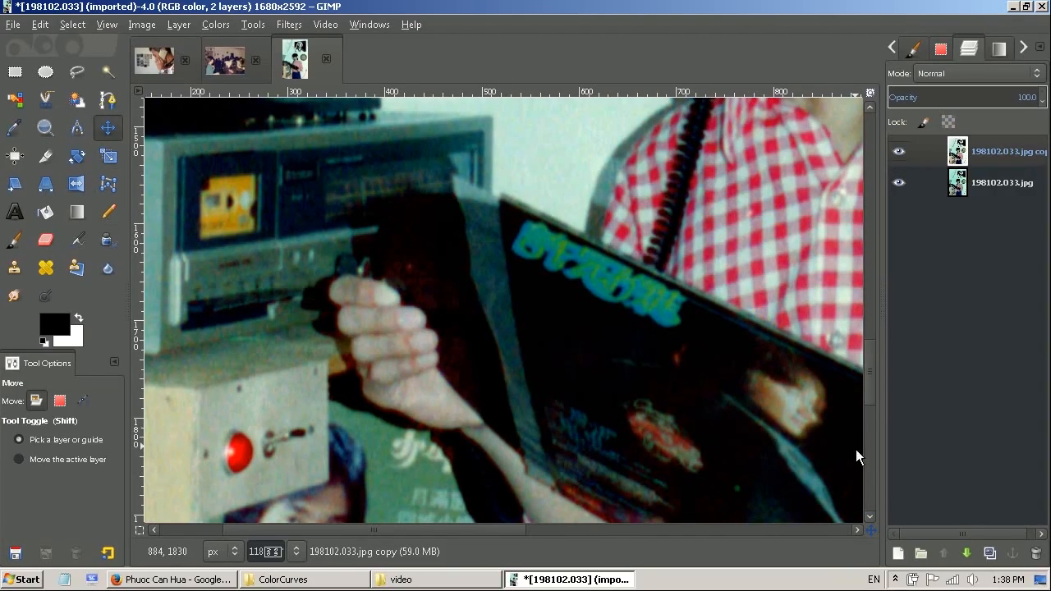
drag(872, 531, 878, 515)
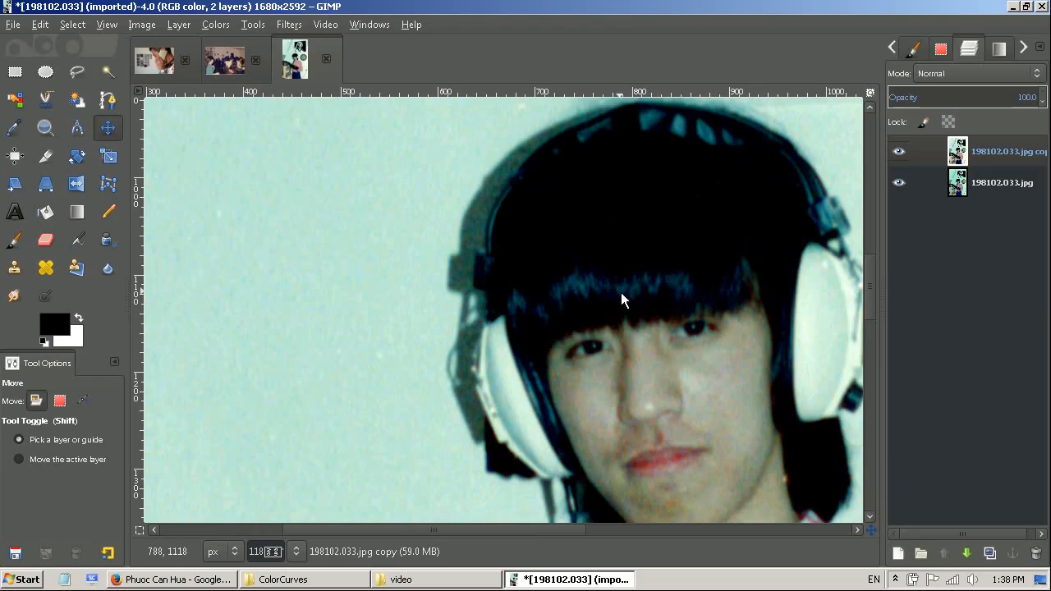
click(907, 154)
click(906, 154)
click(906, 154)
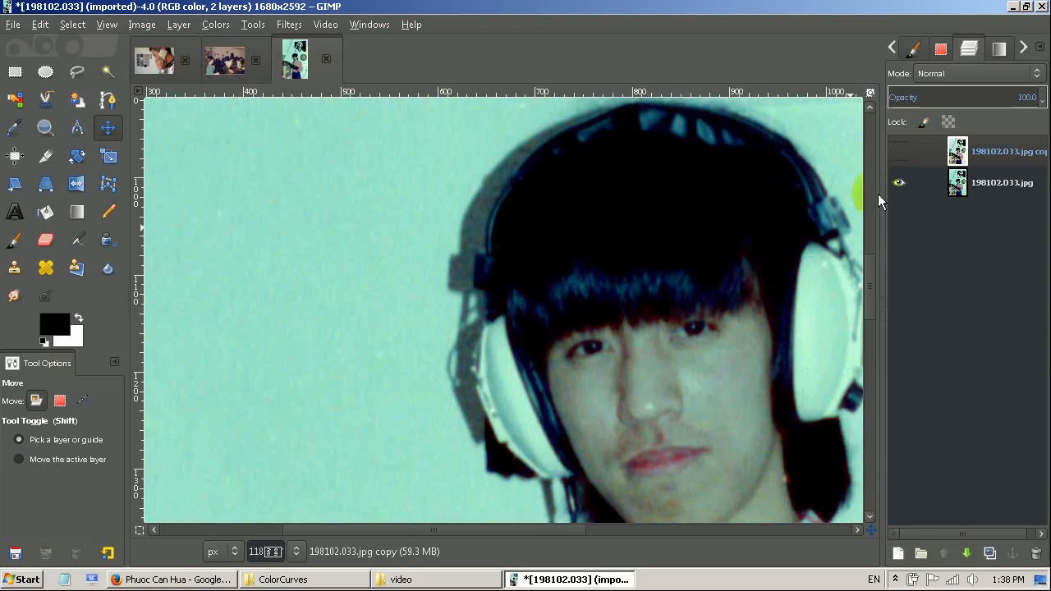
click(894, 147)
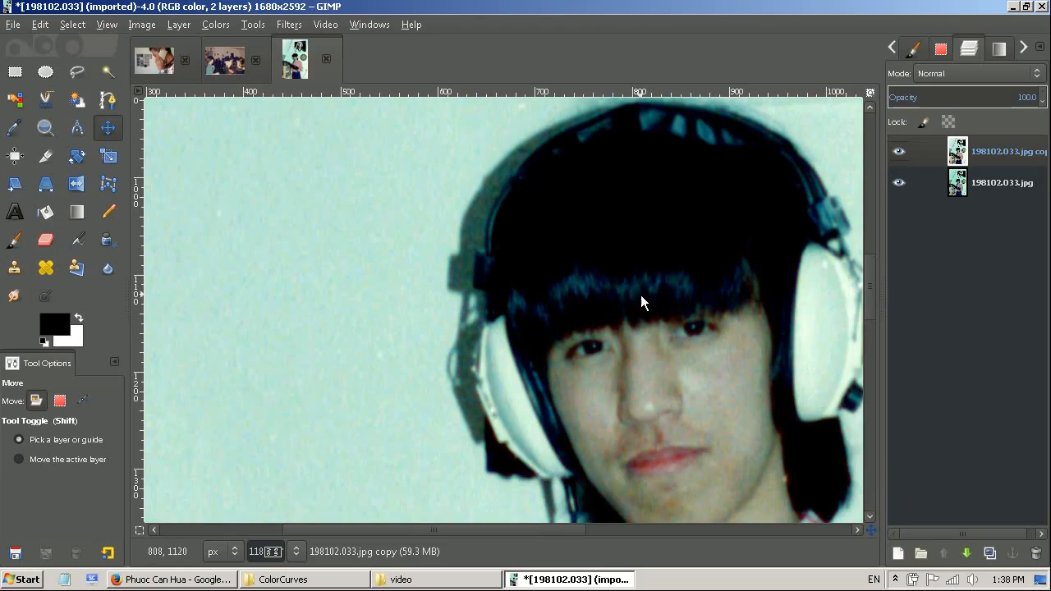
click(439, 288)
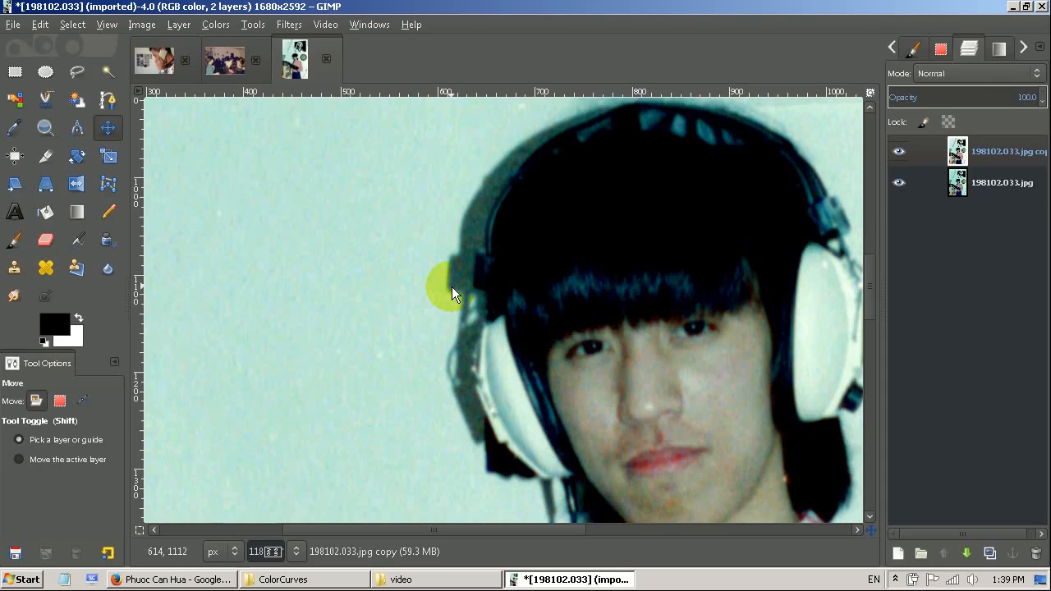
click(222, 27)
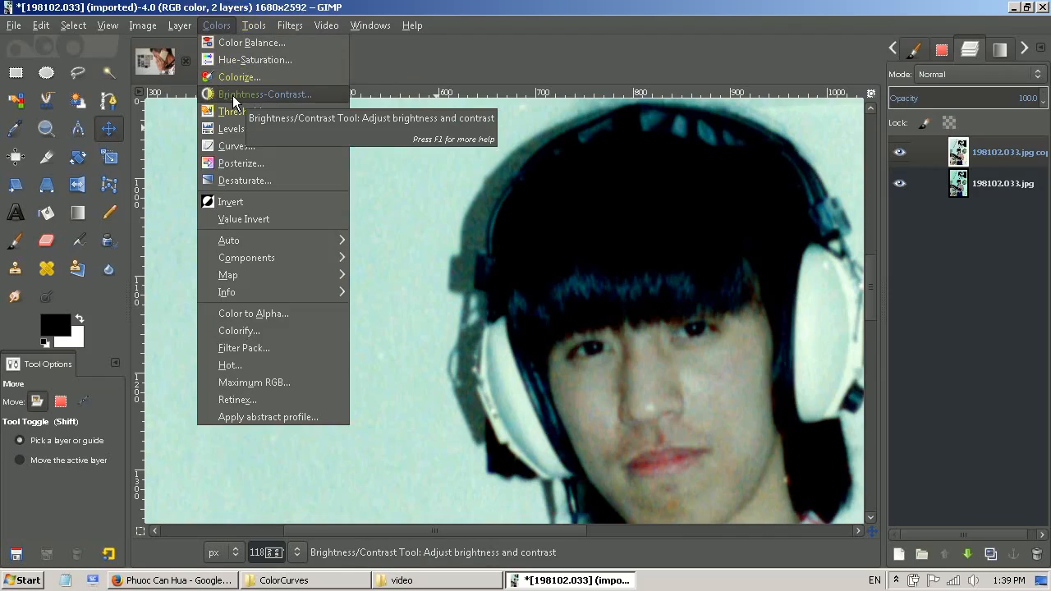
click(262, 45)
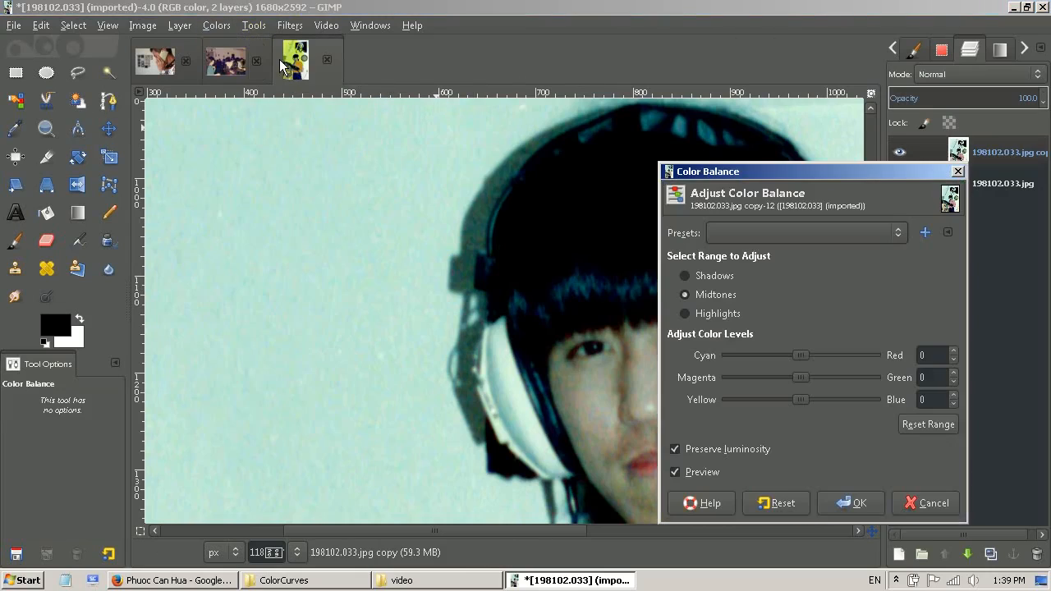
click(911, 497)
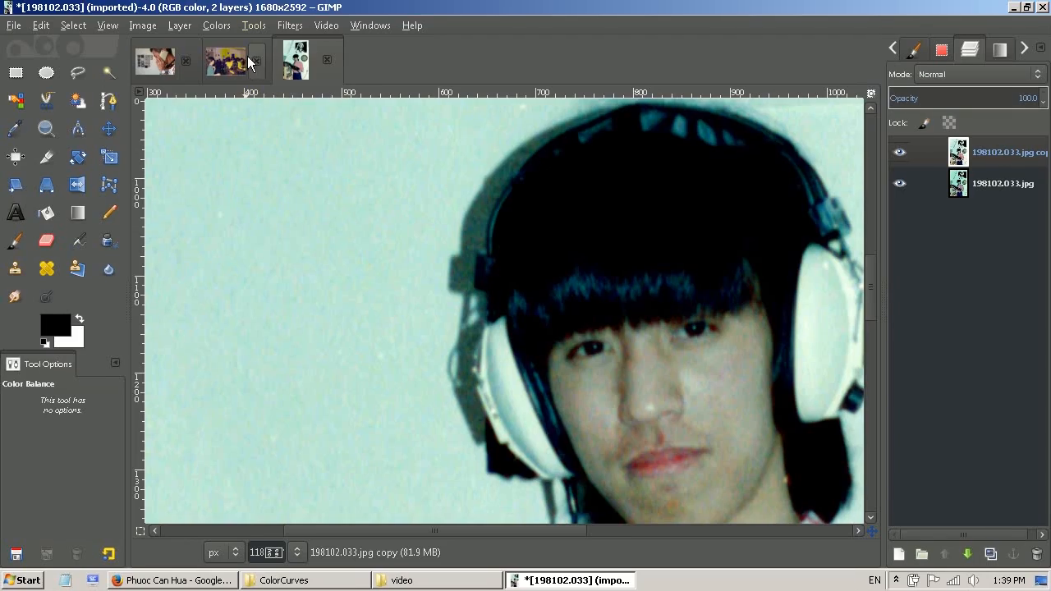
click(231, 24)
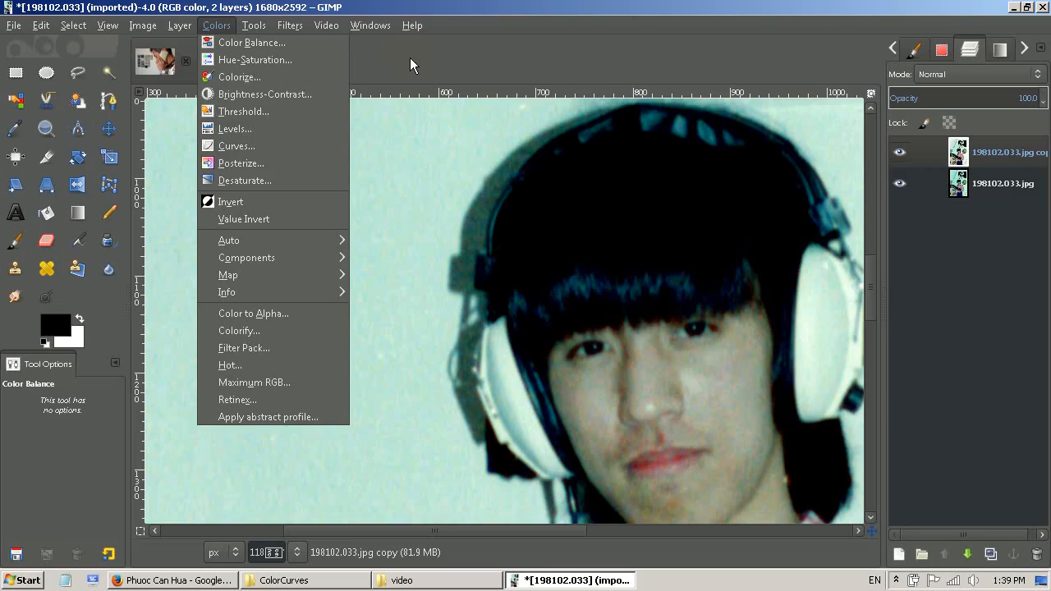
key(Escape)
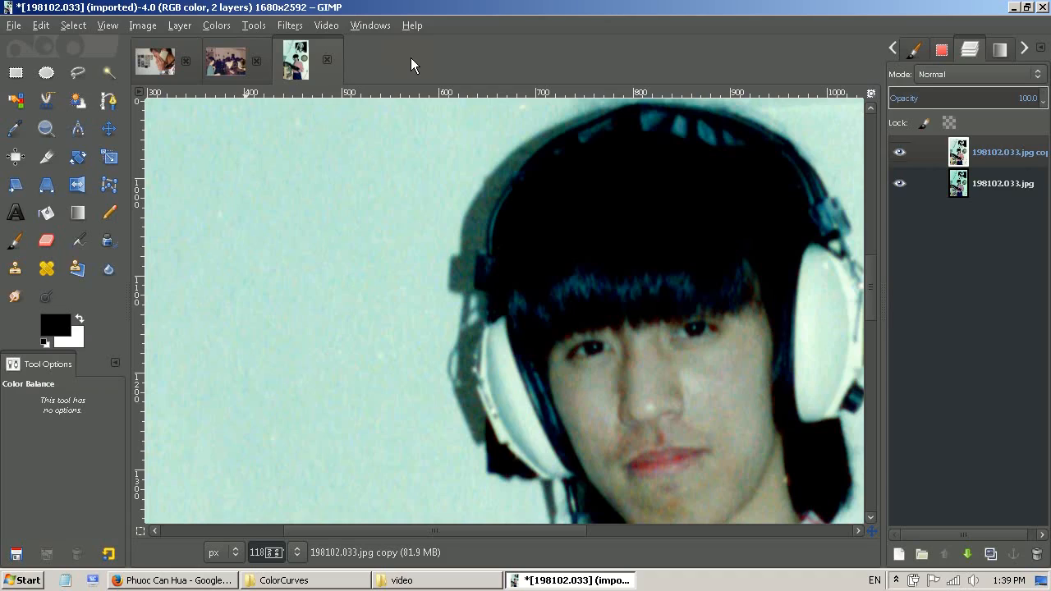